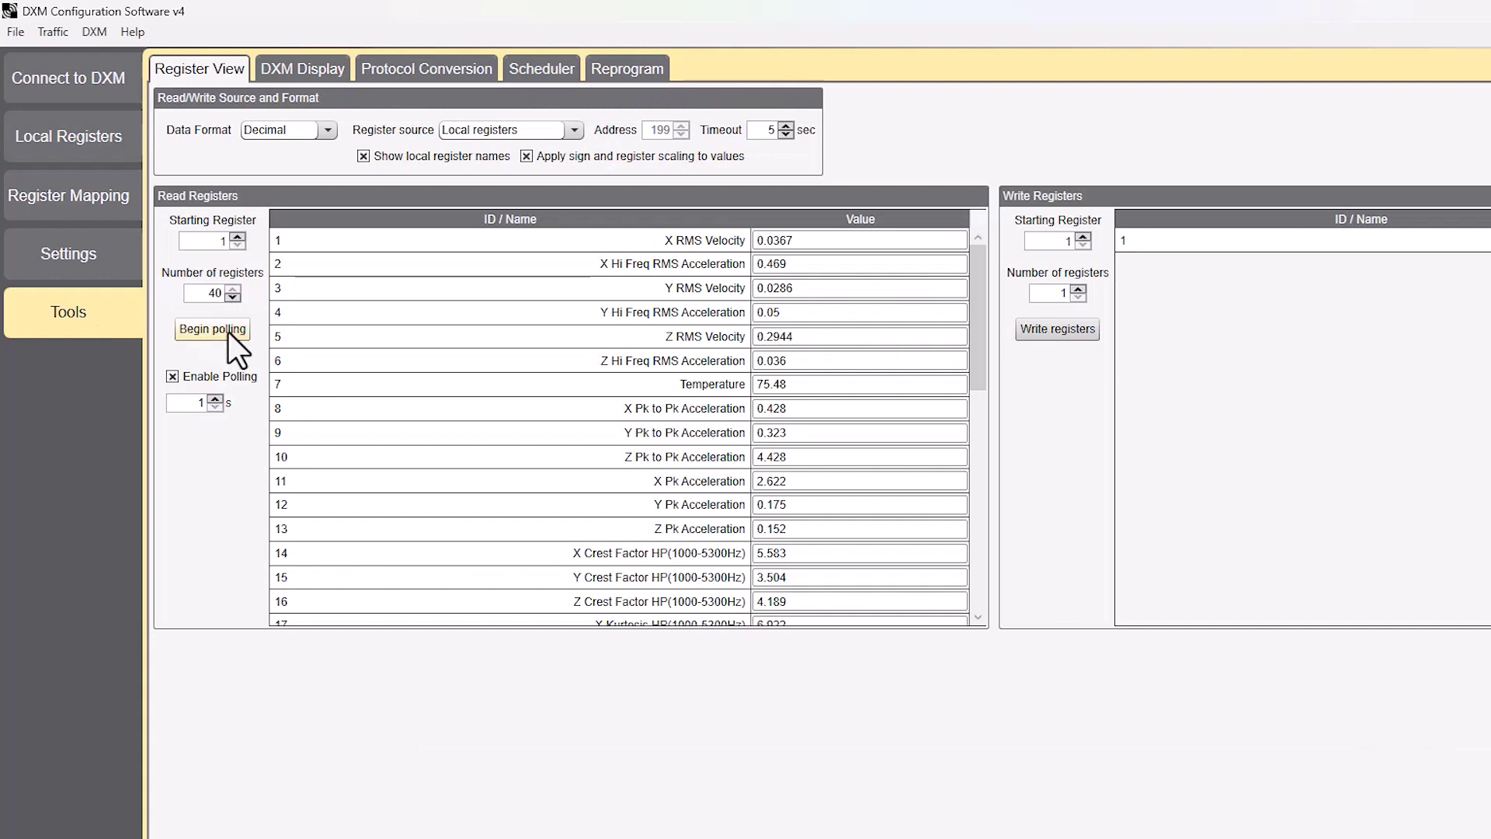
- Poll 40 local registers from register 1 and review the vibration, temperature, frequency and asset run flag readings
{"action": "left_click", "coordinate": [228, 333]}
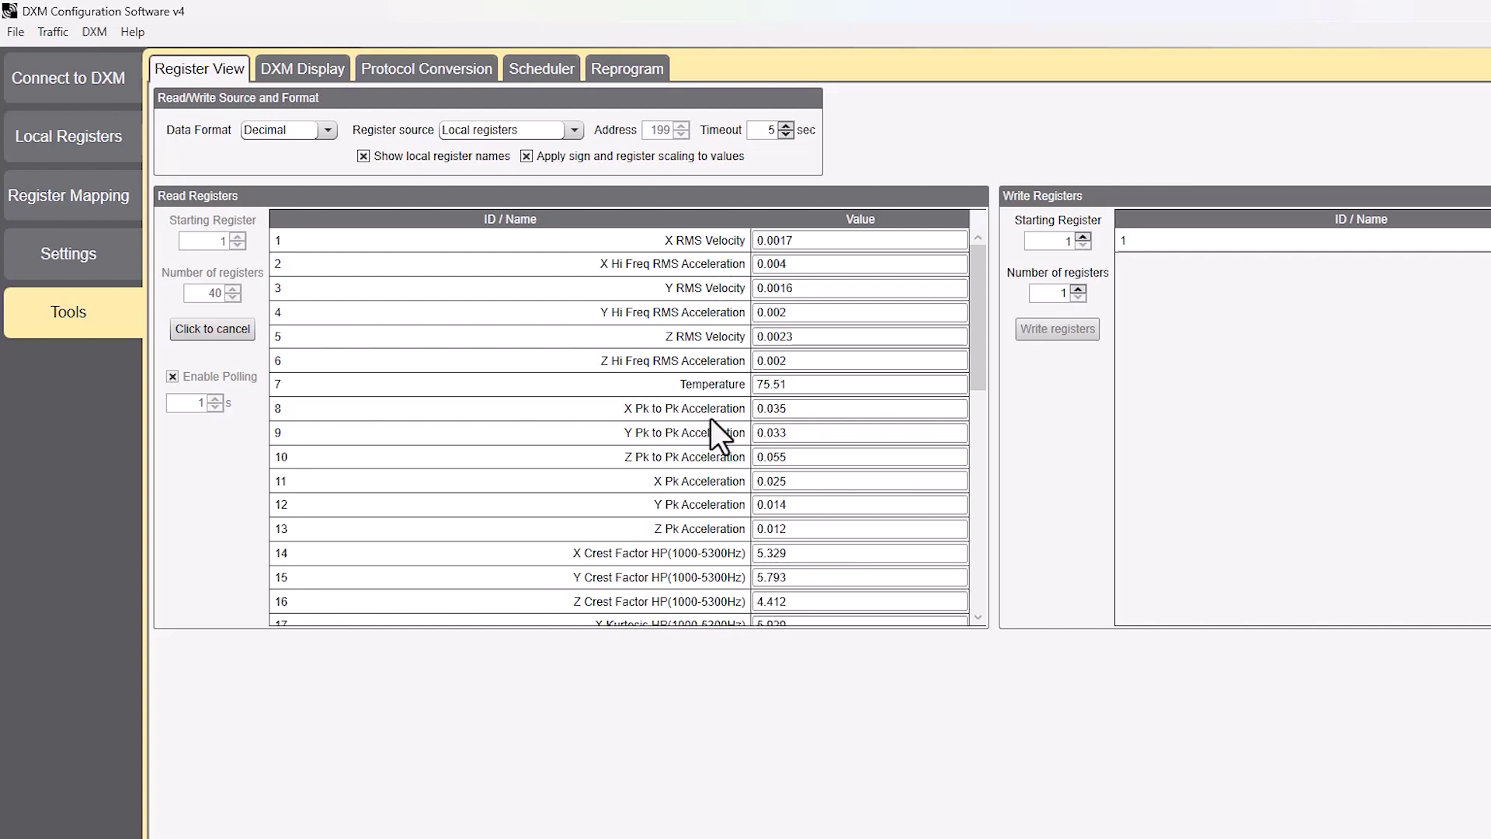
{"action": "scroll", "coordinate": [710, 421], "scroll_direction": "down", "scroll_amount": 1}
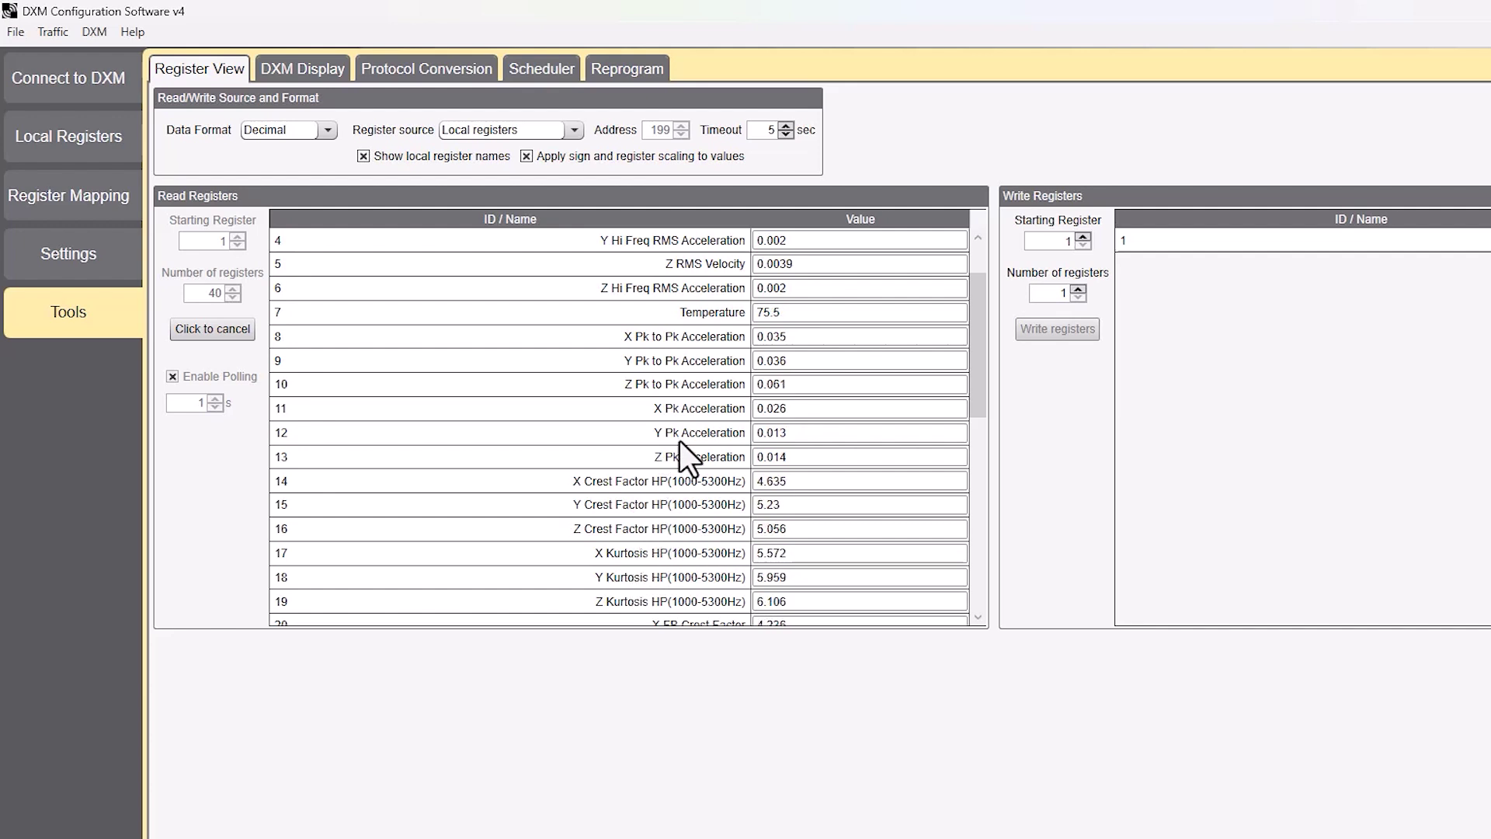
{"action": "scroll", "coordinate": [679, 441], "scroll_direction": "down", "scroll_amount": 1}
{"action": "scroll", "coordinate": [679, 440], "scroll_direction": "down", "scroll_amount": 1}
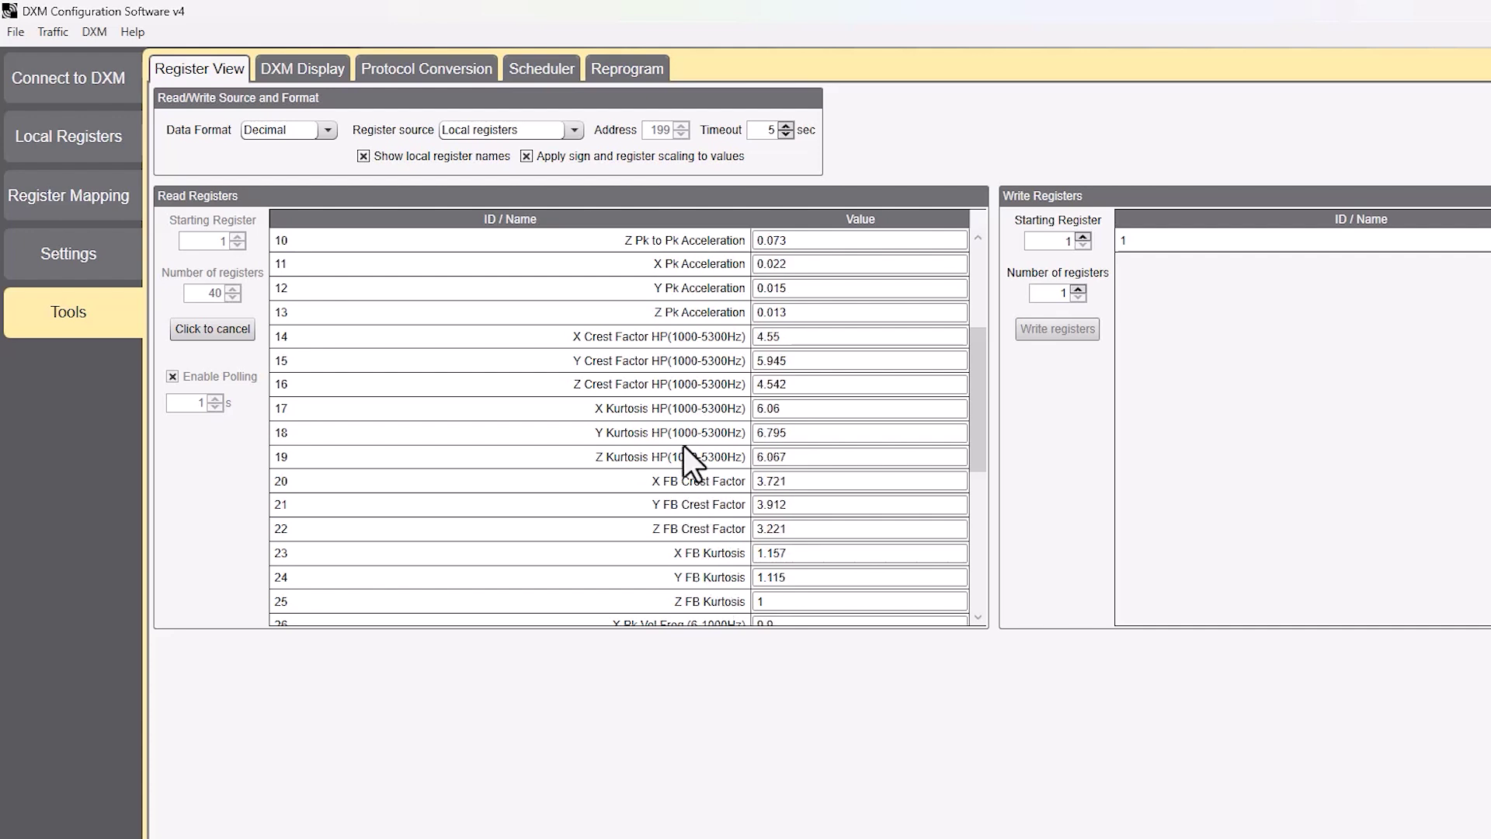
{"action": "scroll", "coordinate": [714, 427], "scroll_direction": "down", "scroll_amount": 2}
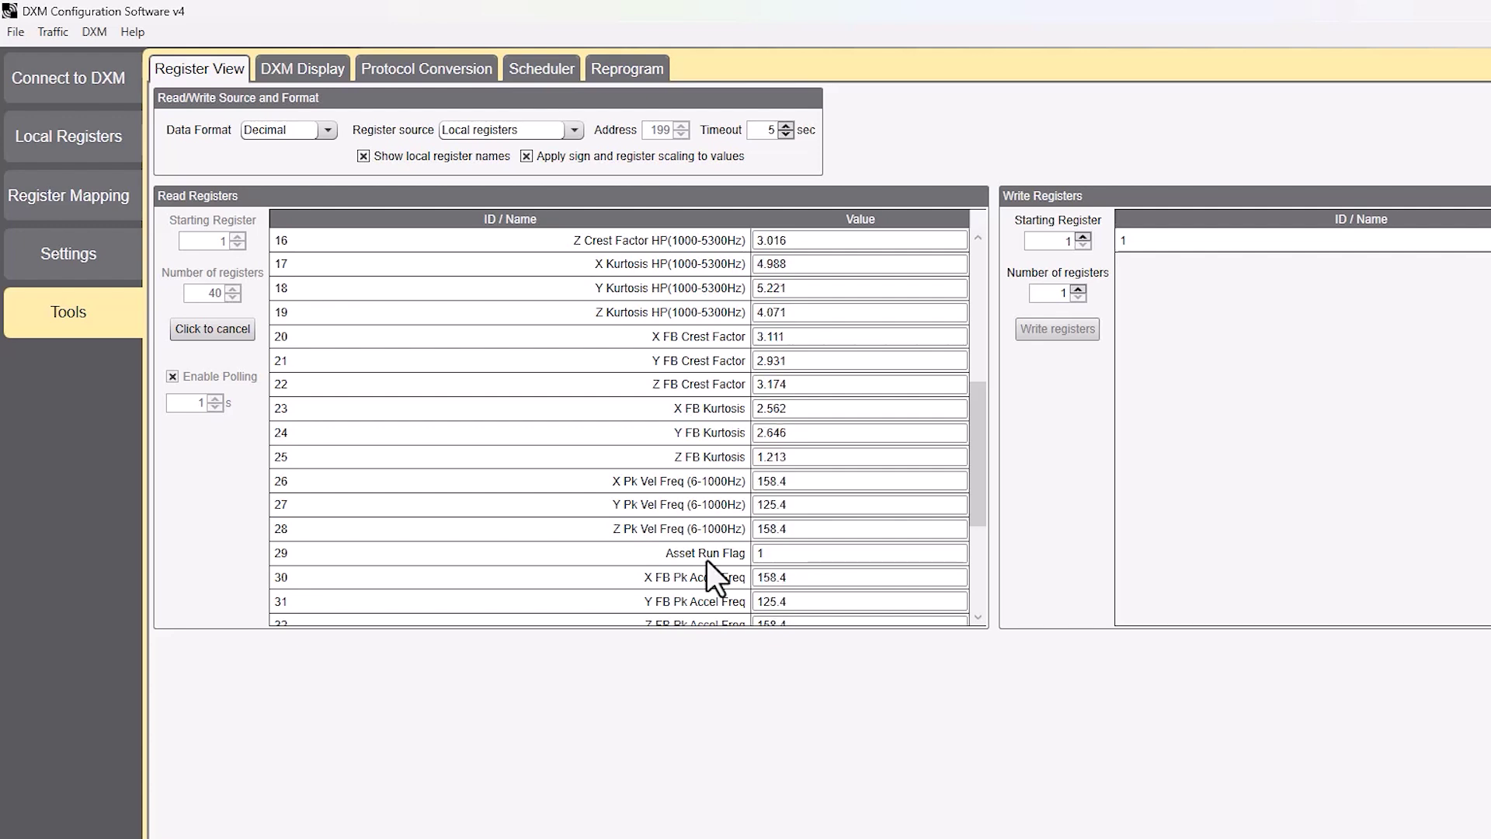
{"action": "scroll", "coordinate": [781, 388], "scroll_direction": "up", "scroll_amount": 5}
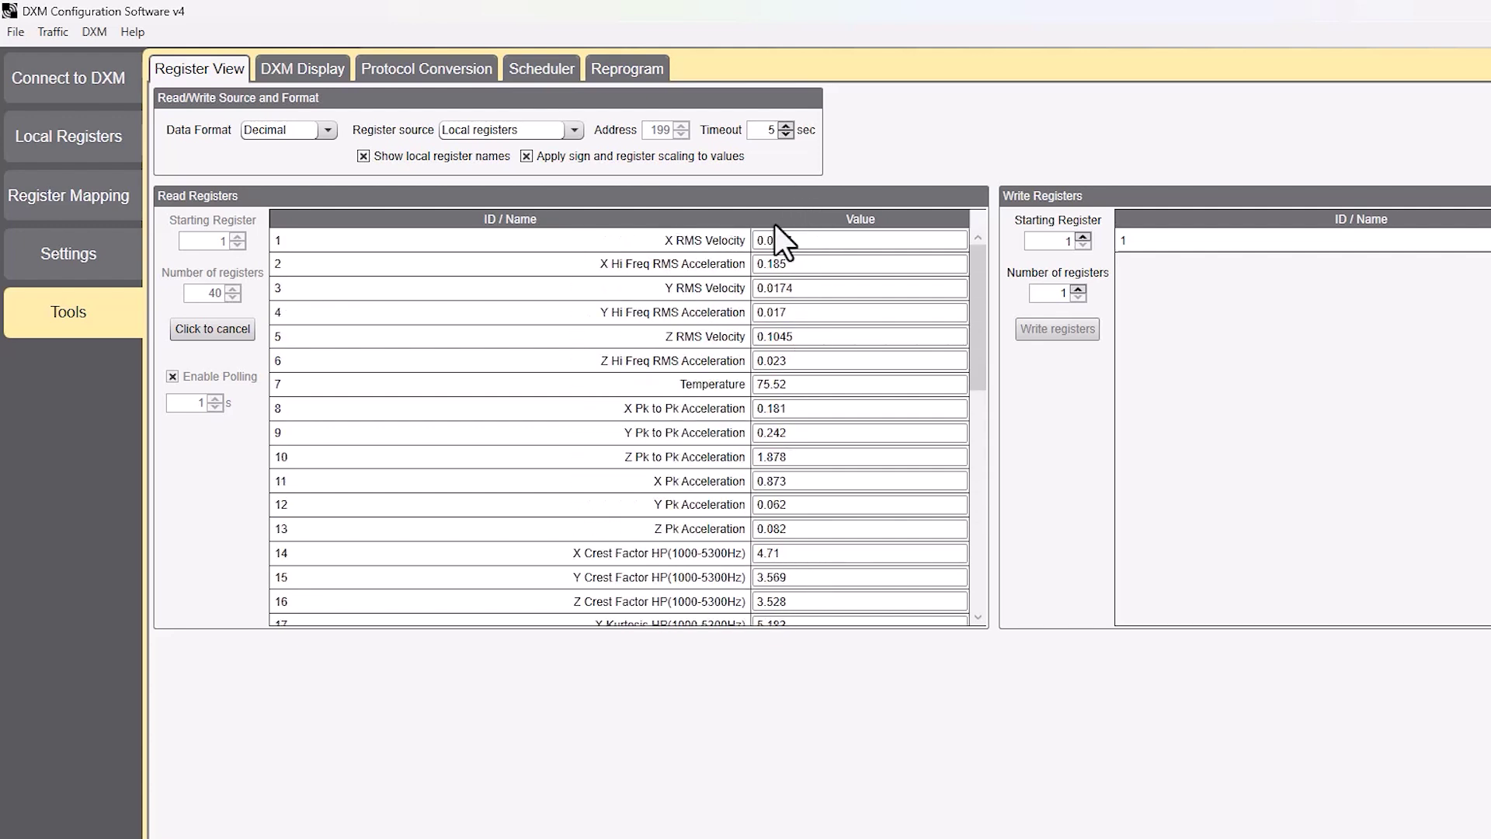
{"action": "scroll", "coordinate": [808, 398], "scroll_direction": "down", "scroll_amount": 5}
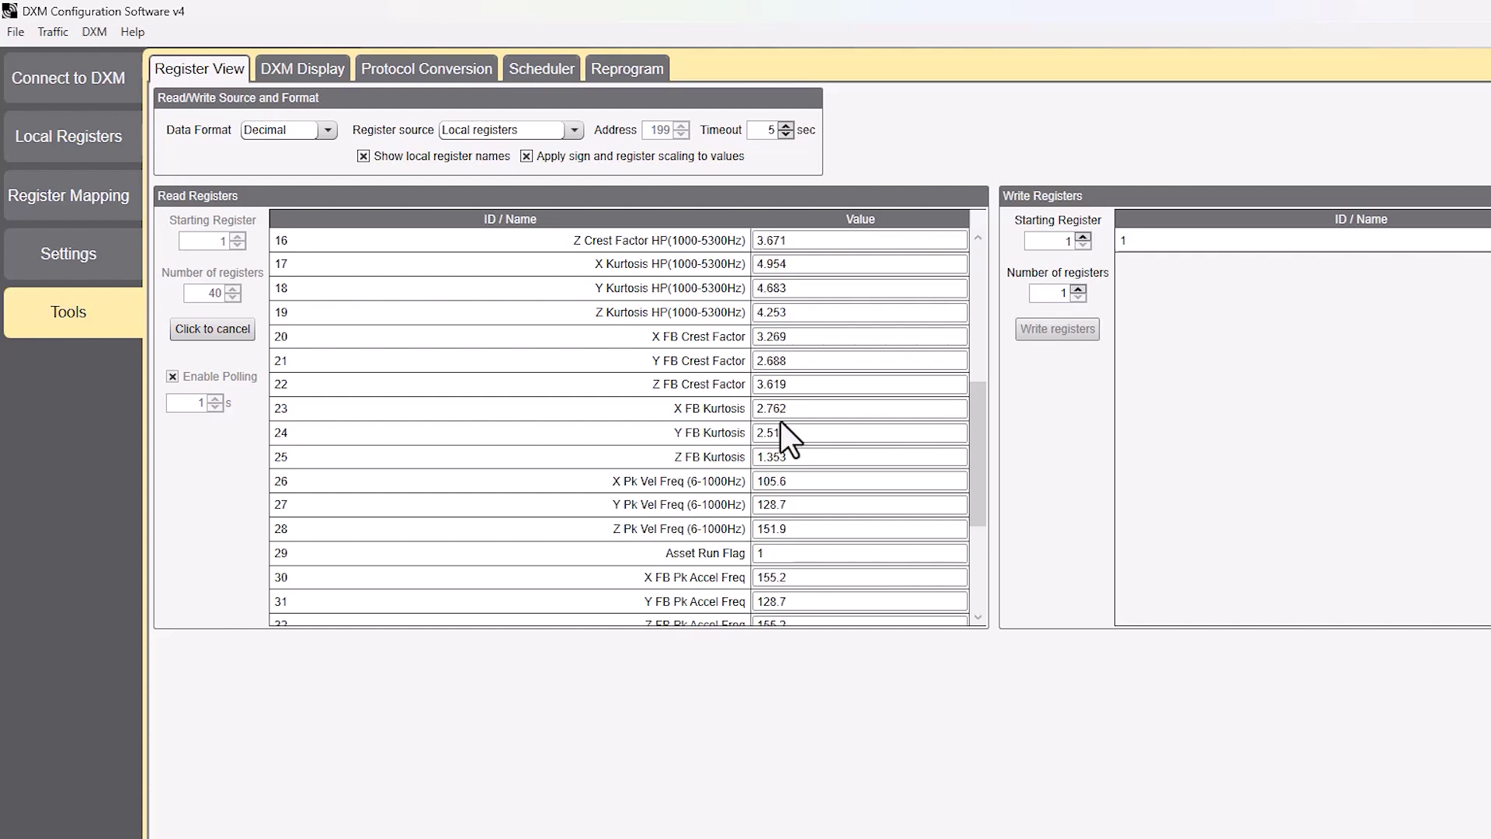
{"action": "scroll", "coordinate": [692, 433], "scroll_direction": "down", "scroll_amount": 1}
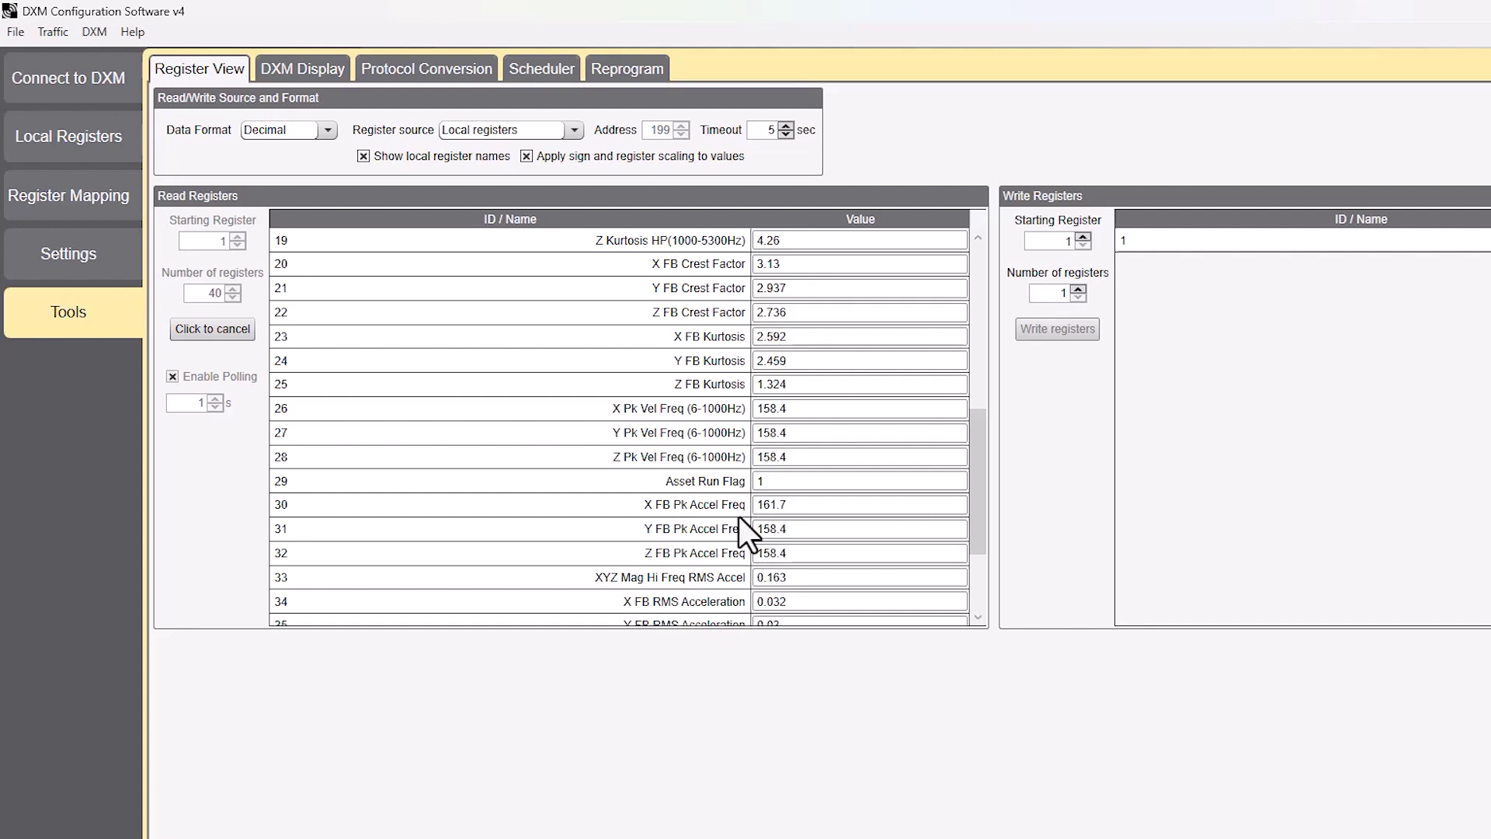
{"action": "left_click", "coordinate": [598, 581]}
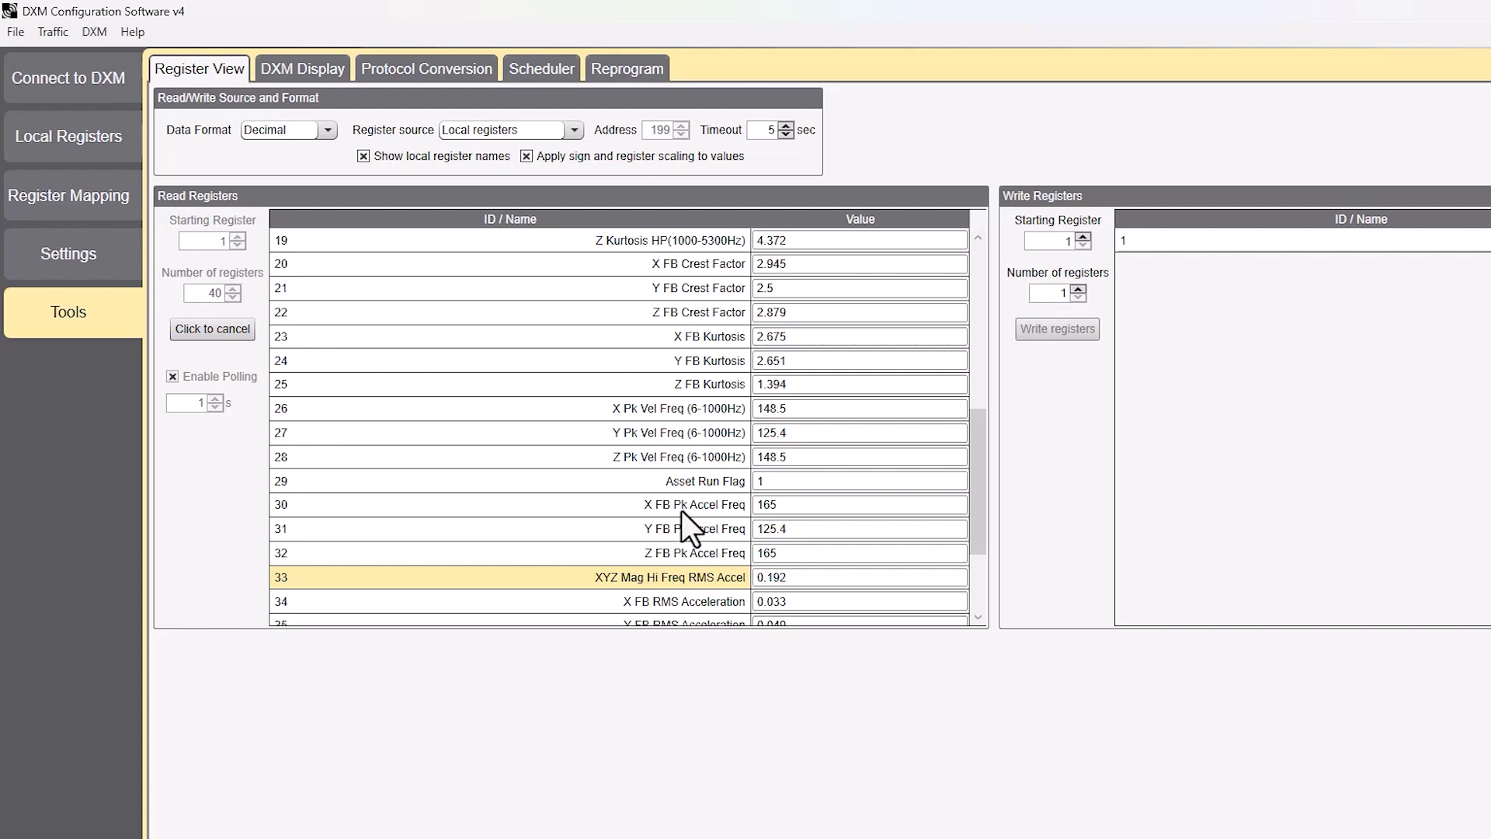
{"action": "scroll", "coordinate": [682, 511], "scroll_direction": "down", "scroll_amount": 2}
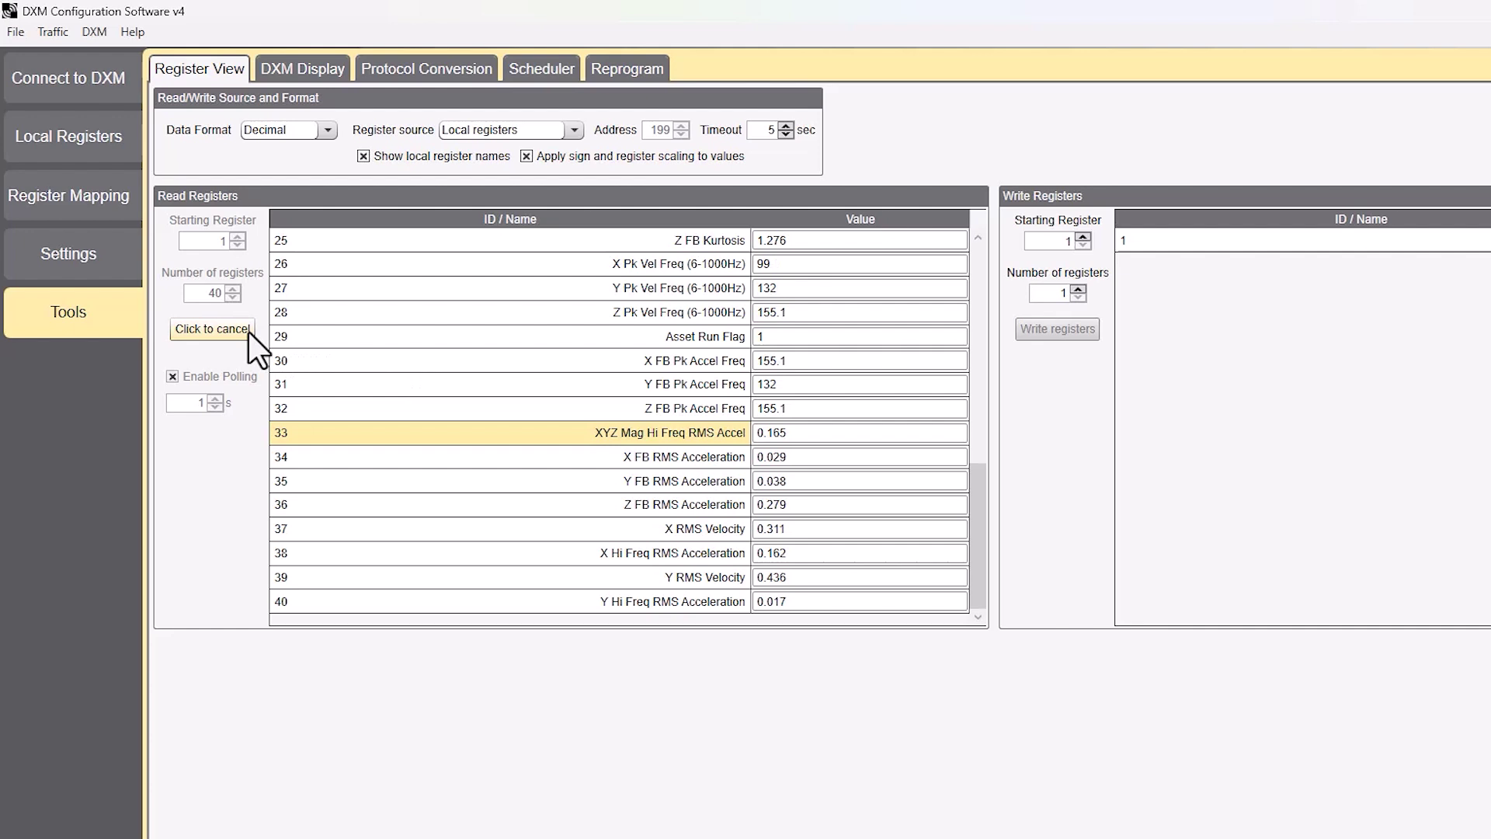
{"action": "left_click_drag", "start_coordinate": [719, 534], "coordinate": [718, 609]}
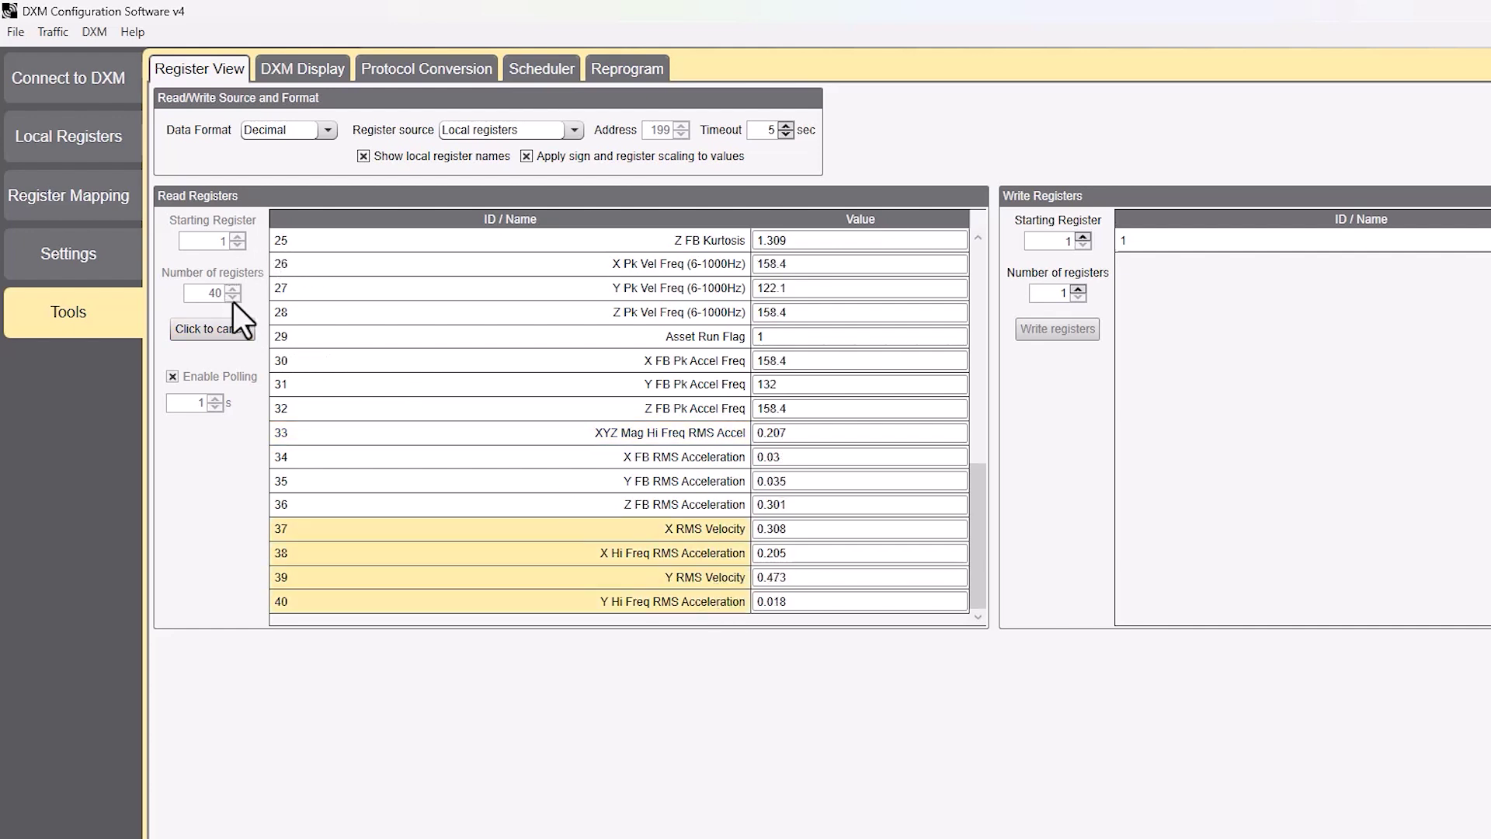
- Stop polling, set the starting register for reading to 37, and poll the second sensor's registers
{"action": "left_click", "coordinate": [177, 329]}
{"action": "double_click", "coordinate": [205, 243]}
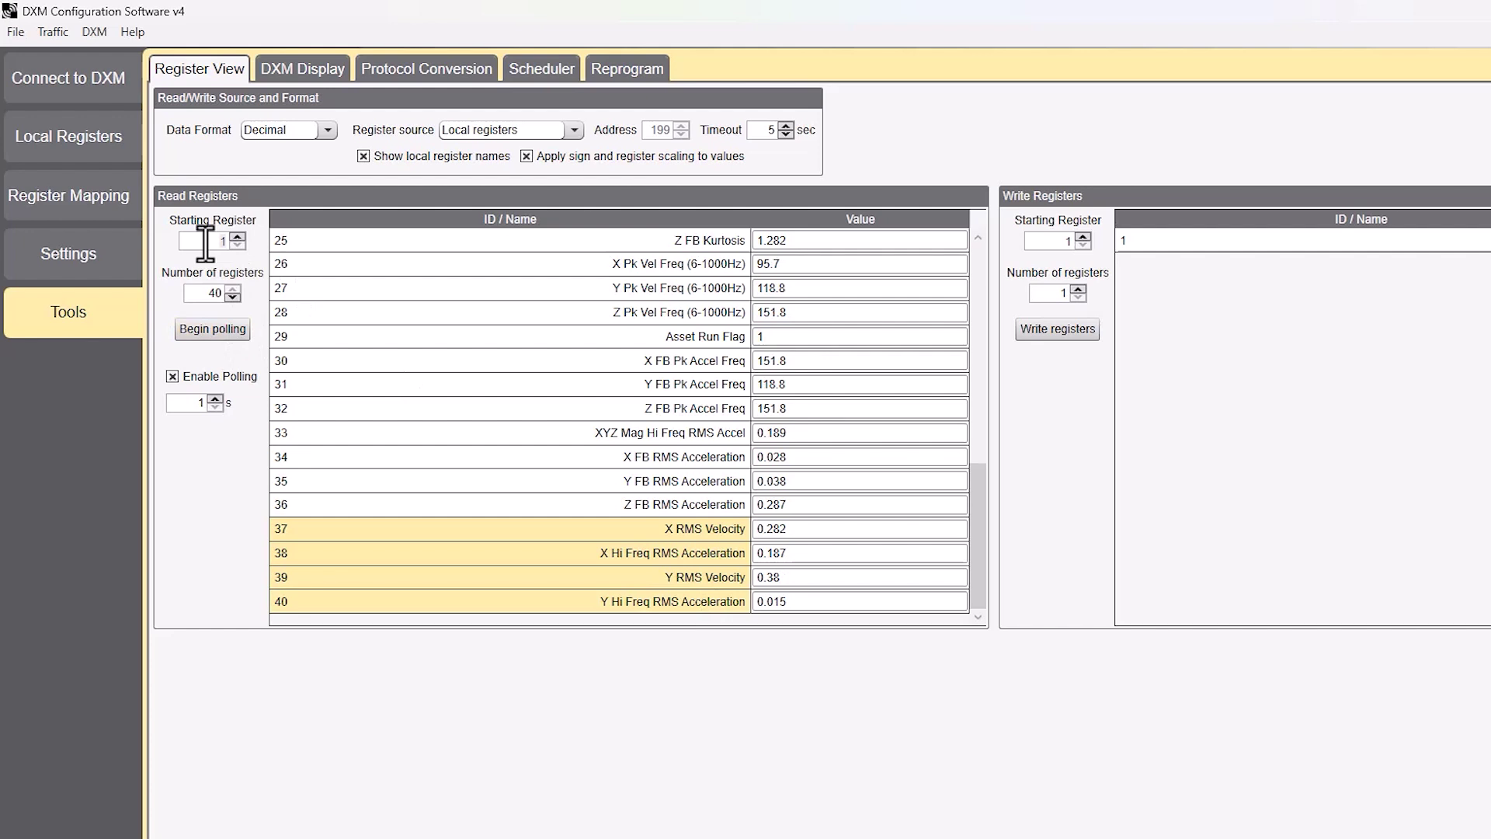
{"action": "type", "text": "36"}
{"action": "key", "text": "Return"}
{"action": "left_click", "coordinate": [238, 237]}
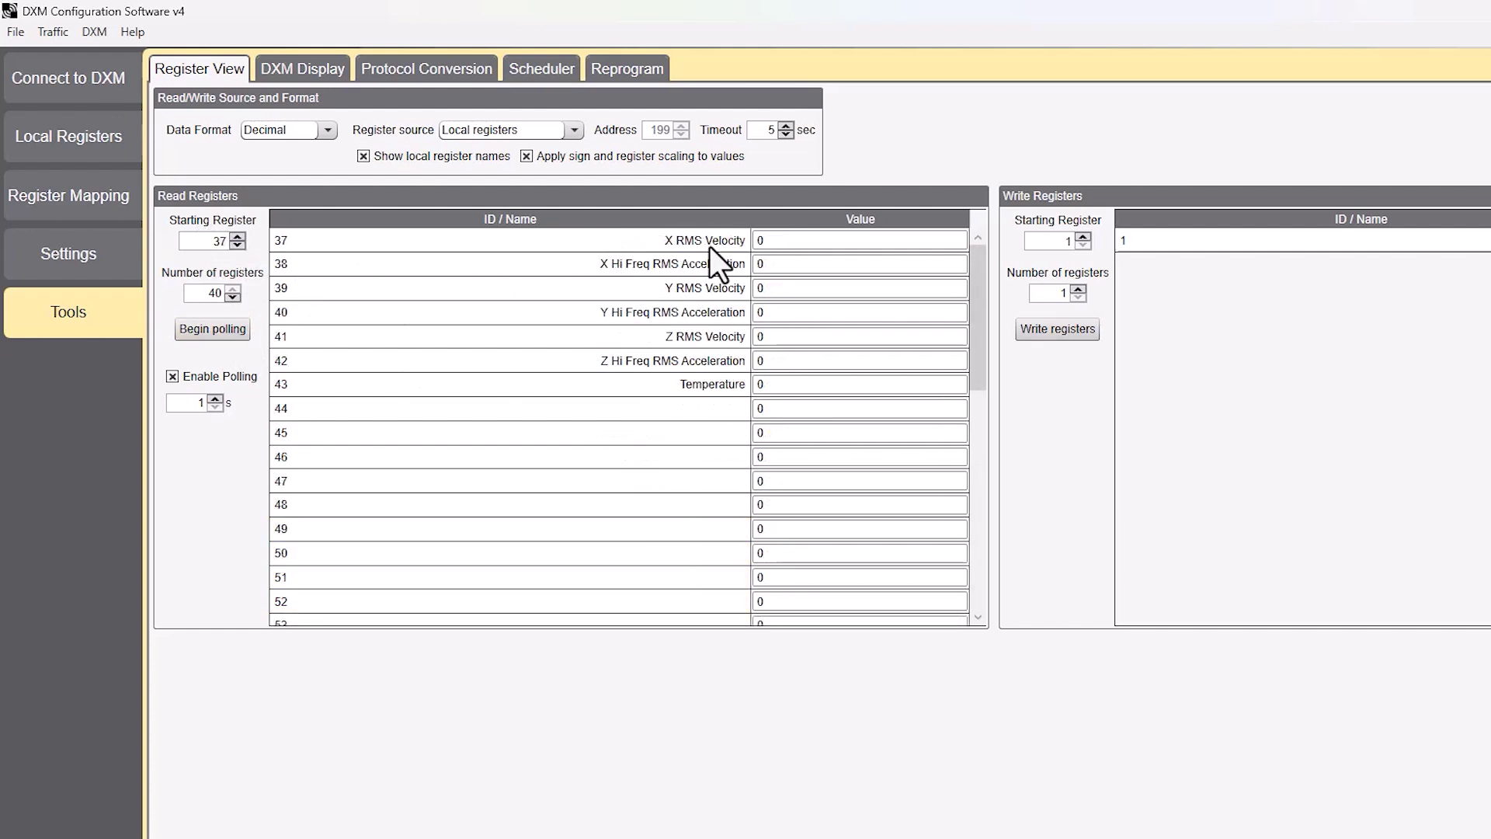
{"action": "left_click_drag", "start_coordinate": [709, 247], "coordinate": [704, 379]}
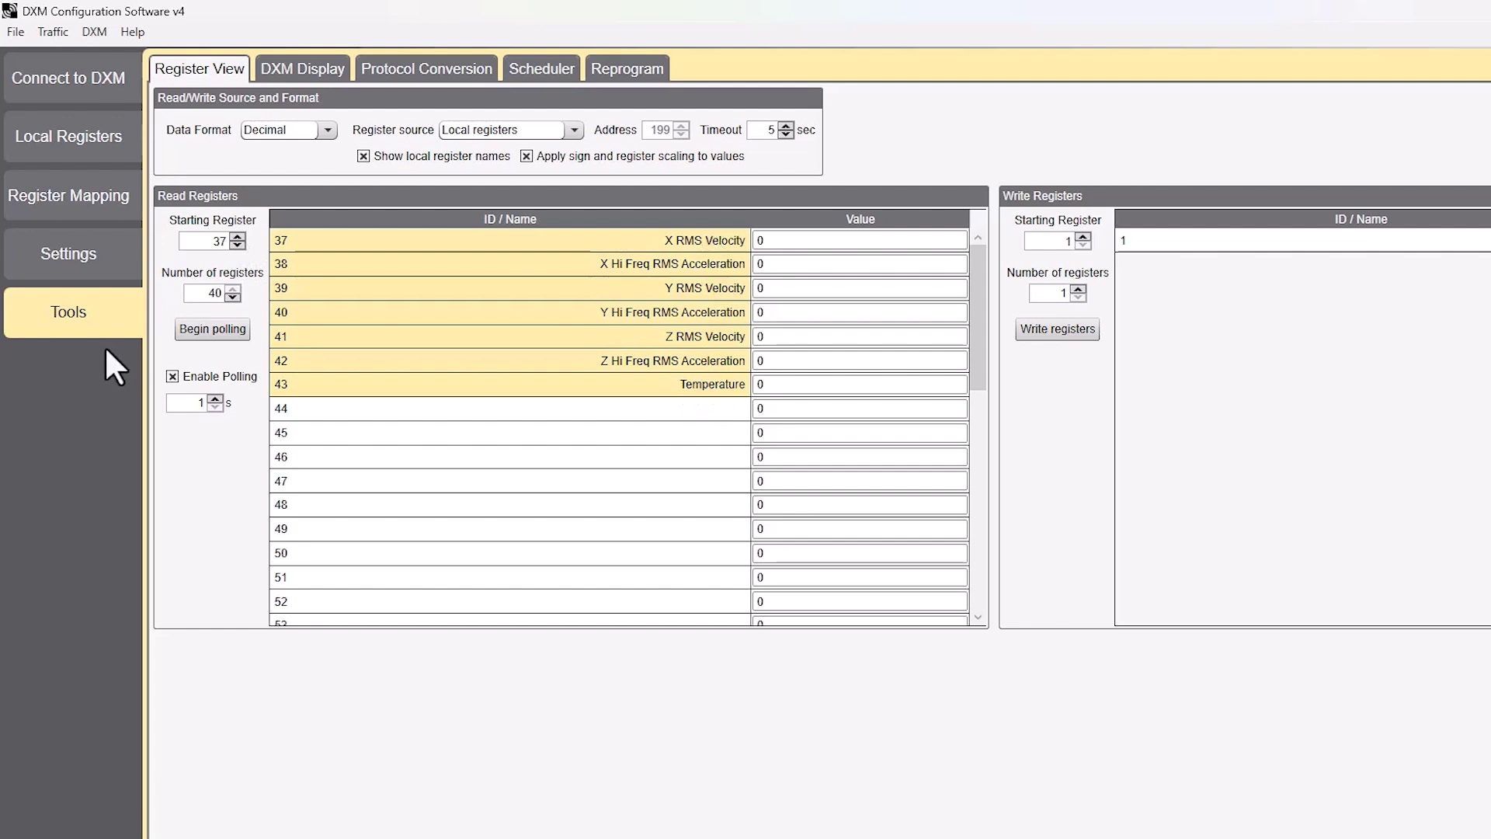
{"action": "left_click", "coordinate": [200, 330]}
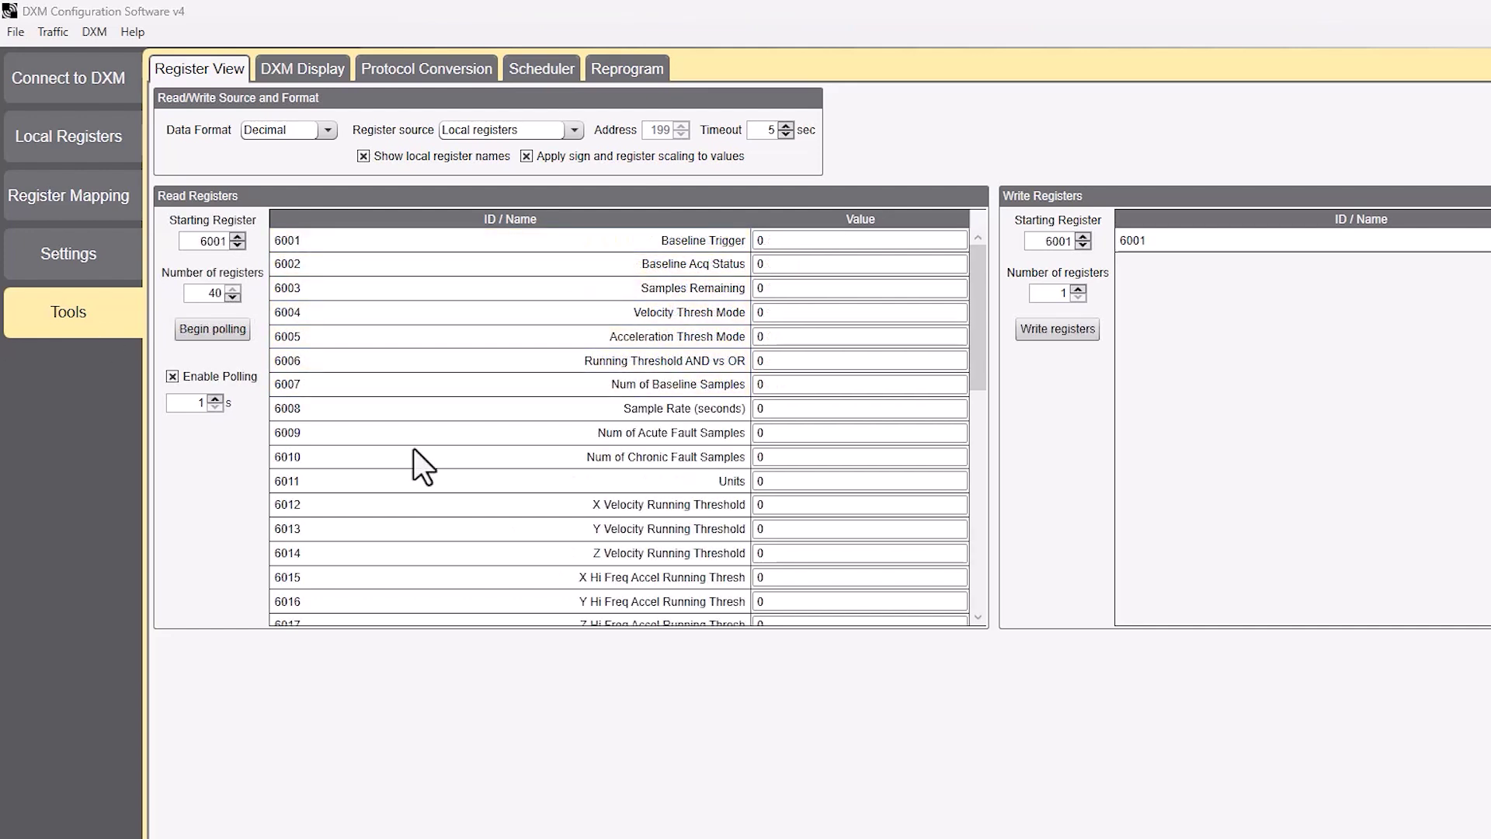
- Poll 40 registers starting at 6001 and review the baseline settings, running thresholds, warning and alarm thresholds, and alert flags
{"action": "left_click", "coordinate": [224, 327]}
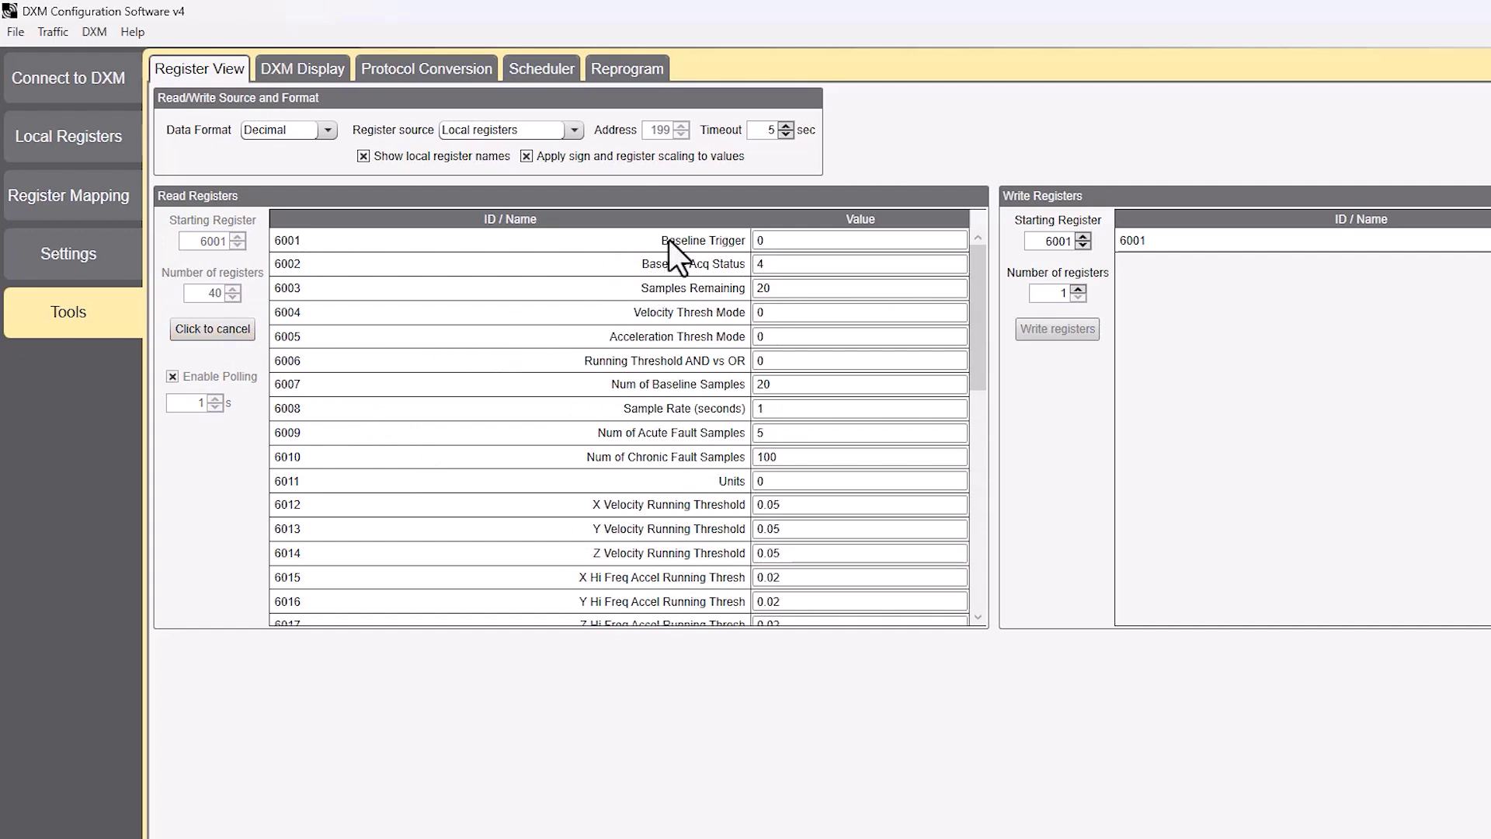
{"action": "scroll", "coordinate": [669, 242], "scroll_direction": "down", "scroll_amount": 8}
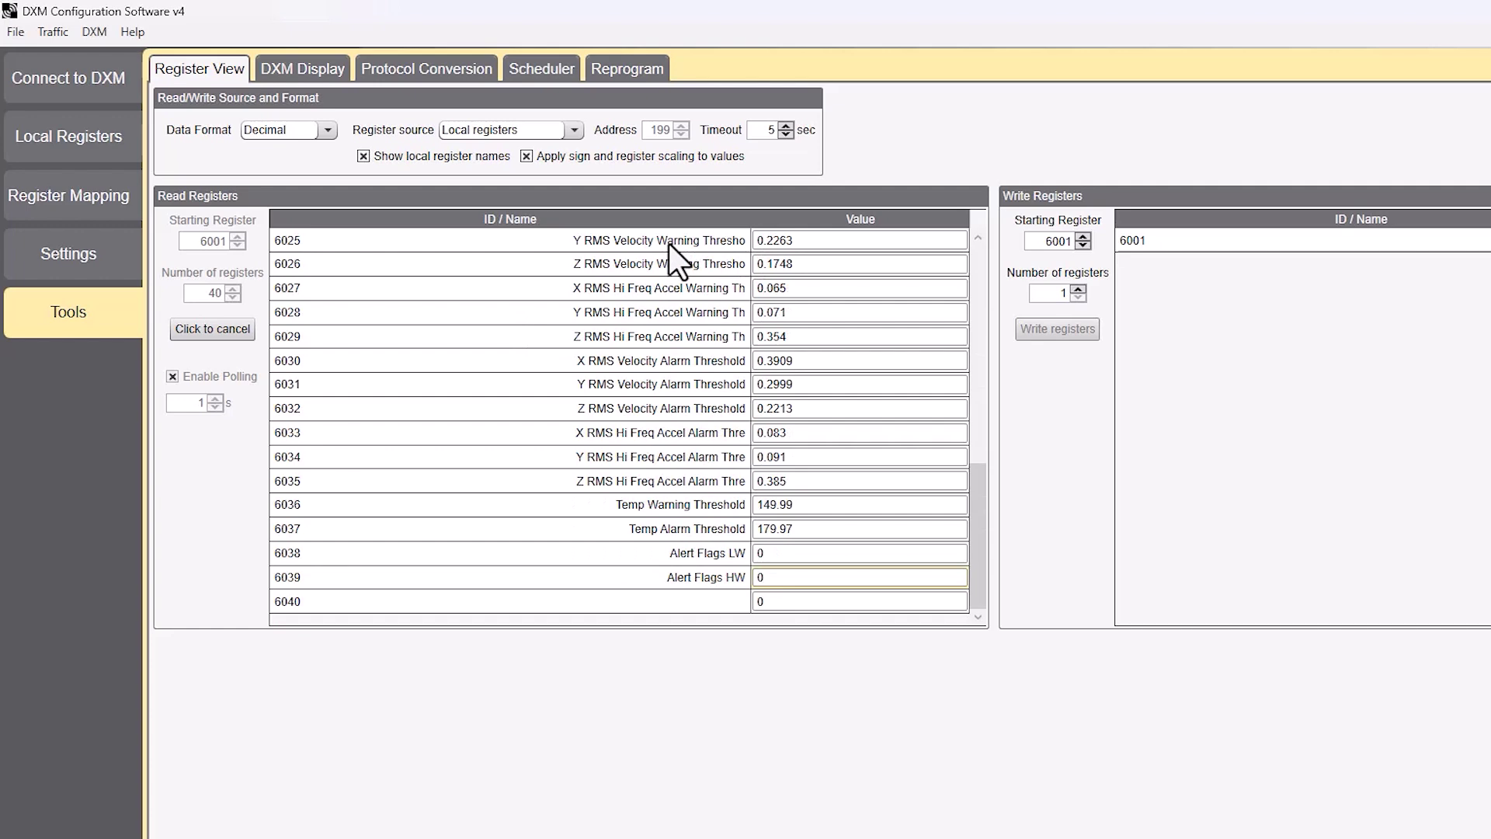
{"action": "scroll", "coordinate": [669, 244], "scroll_direction": "up", "scroll_amount": 8}
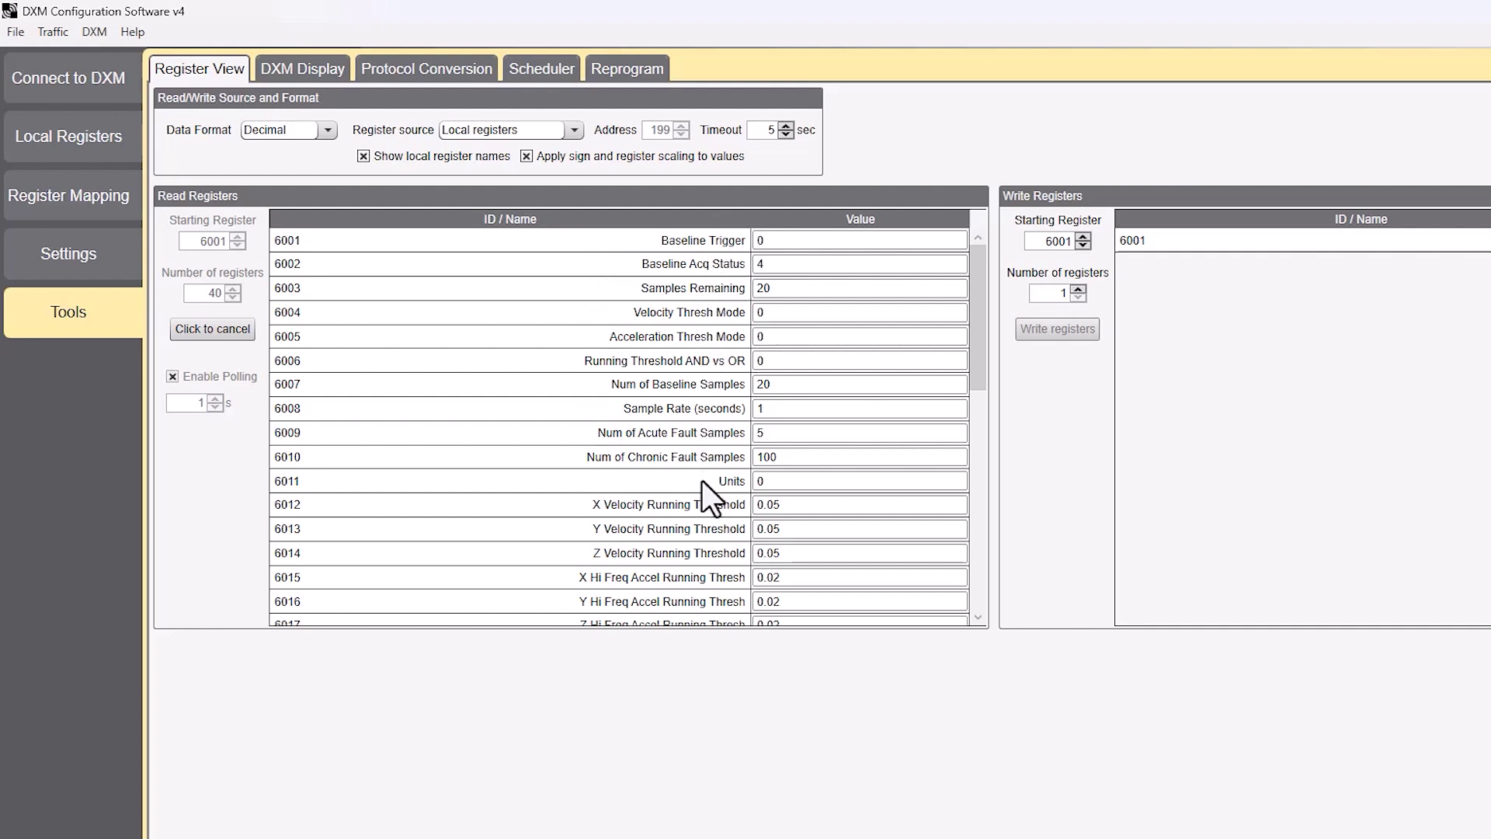
{"action": "scroll", "coordinate": [702, 482], "scroll_direction": "down", "scroll_amount": 2}
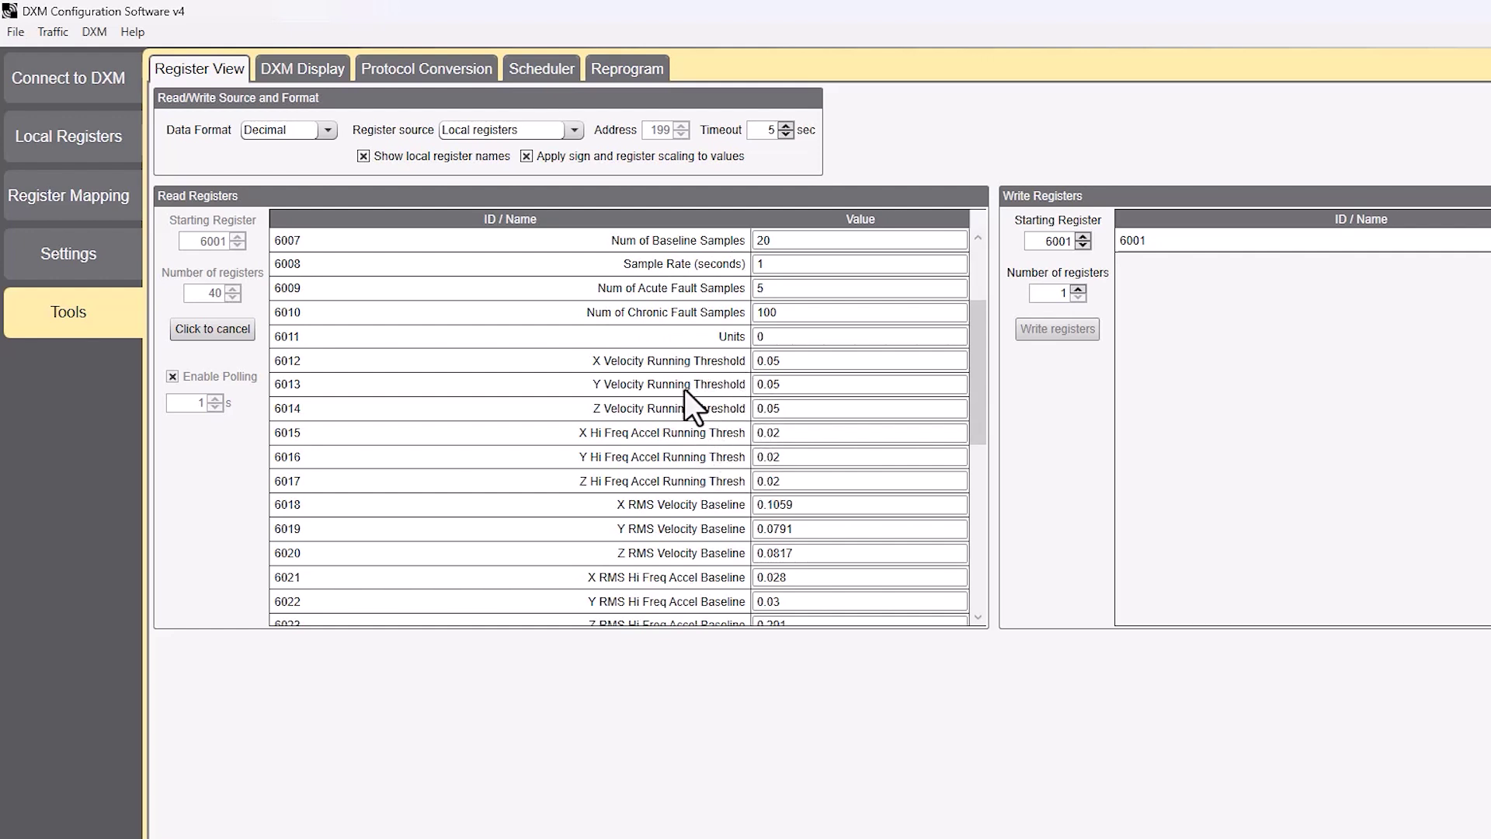
{"action": "scroll", "coordinate": [683, 390], "scroll_direction": "down", "scroll_amount": 2}
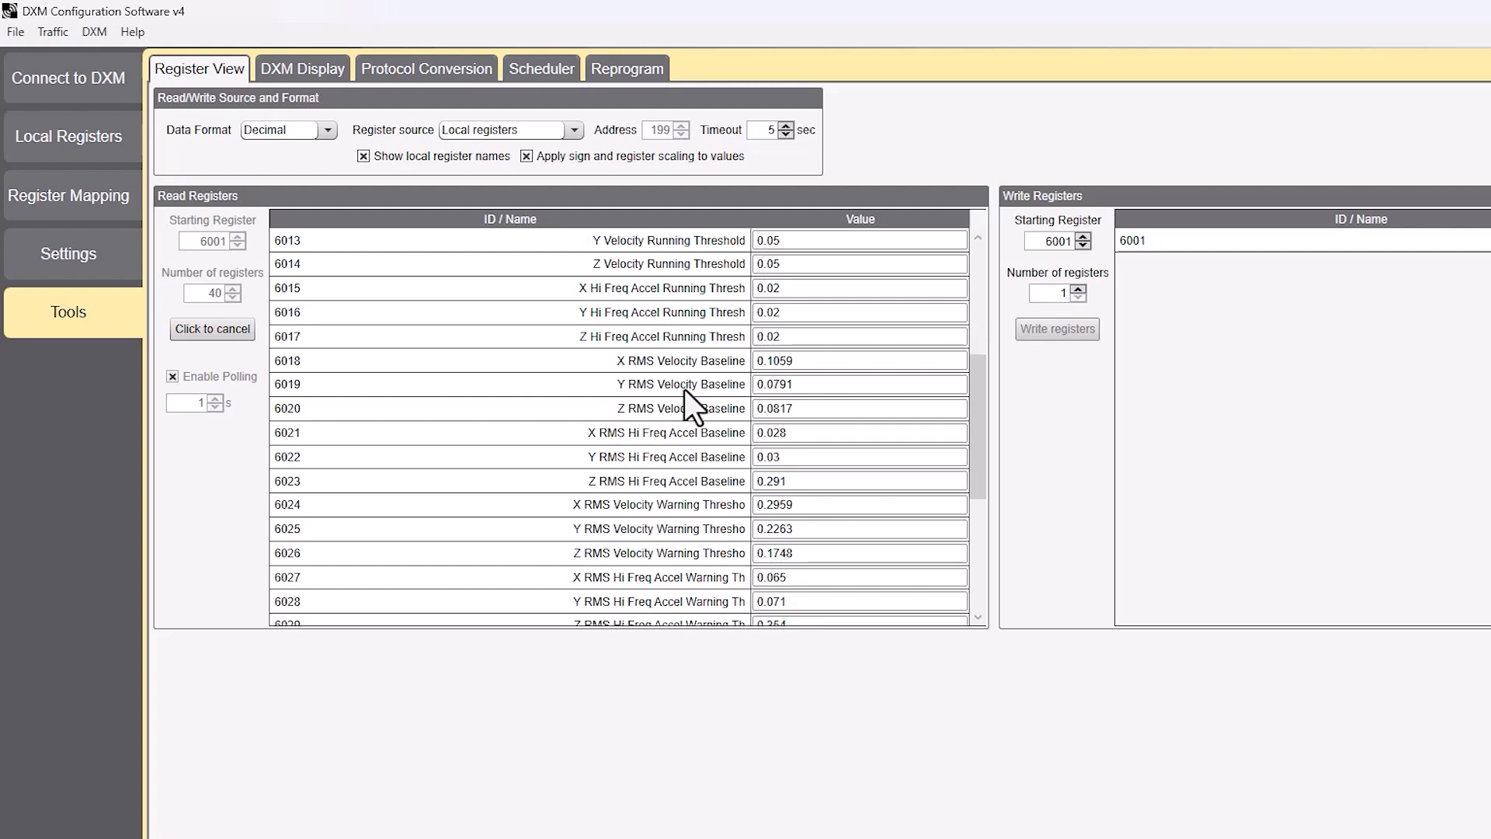
{"action": "scroll", "coordinate": [684, 389], "scroll_direction": "down", "scroll_amount": 1}
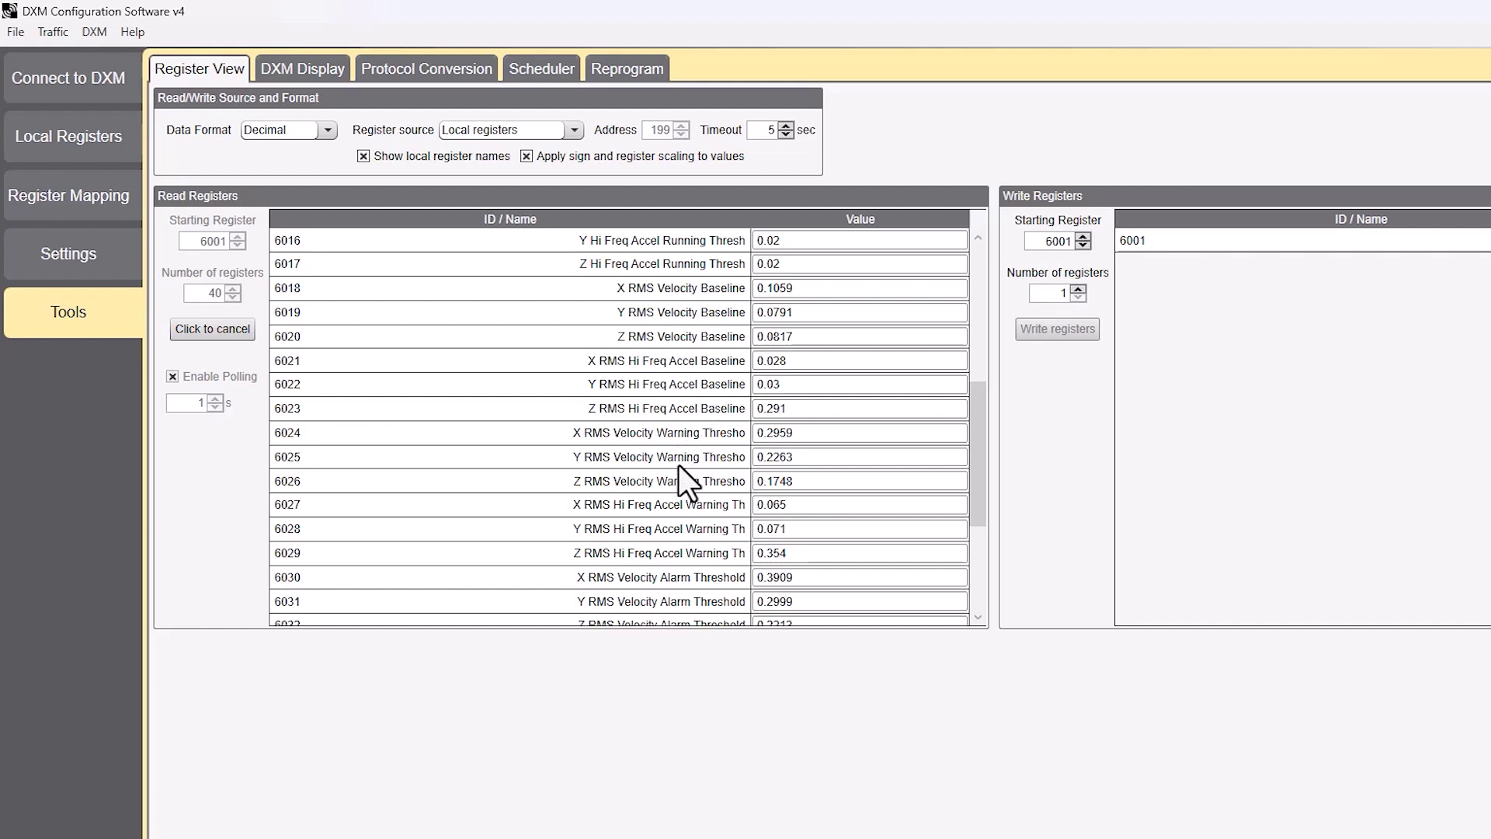
{"action": "scroll", "coordinate": [688, 490], "scroll_direction": "down", "scroll_amount": 1}
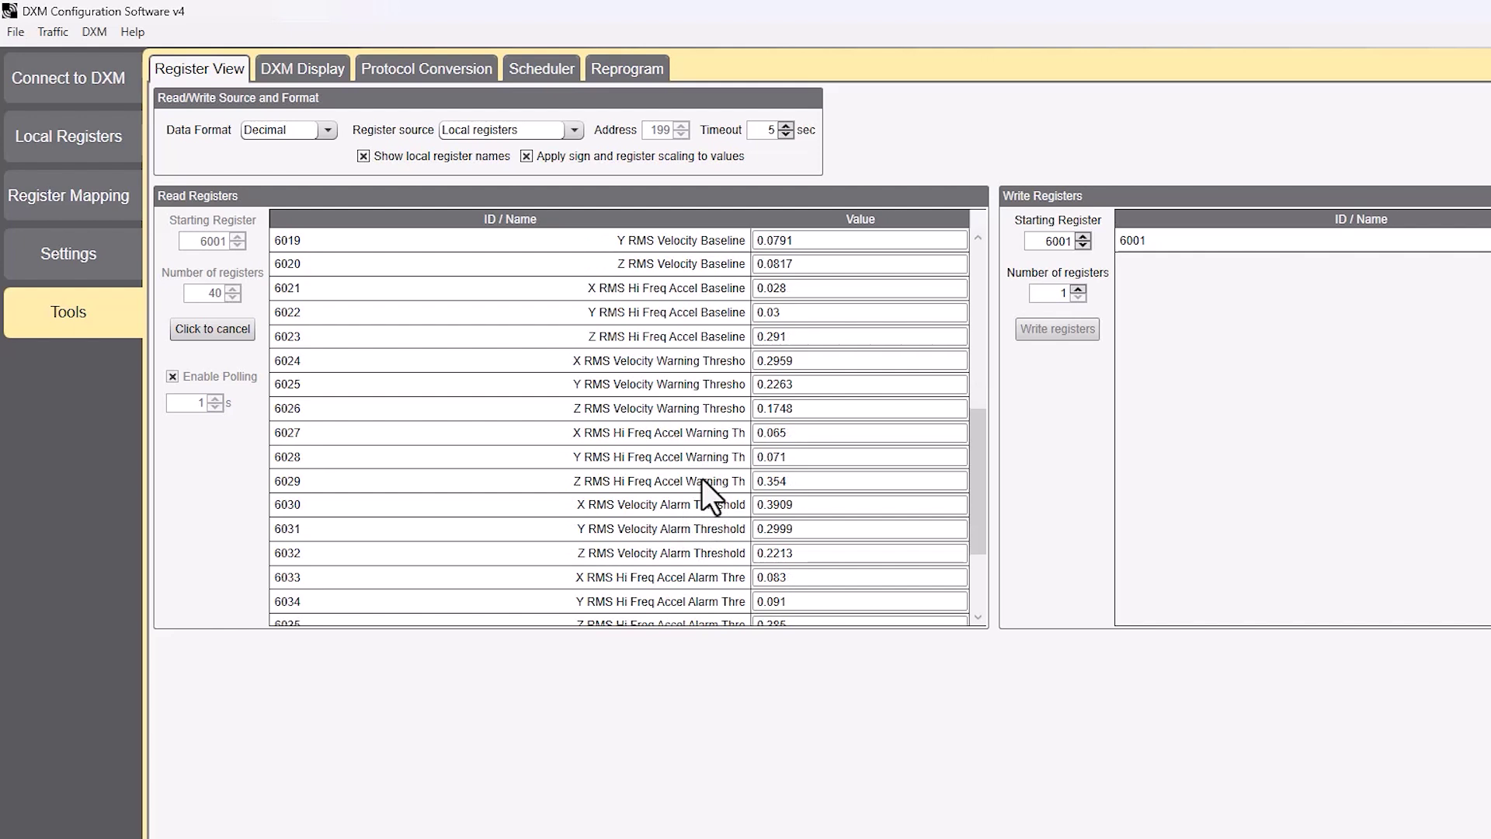
{"action": "scroll", "coordinate": [697, 445], "scroll_direction": "down", "scroll_amount": 1}
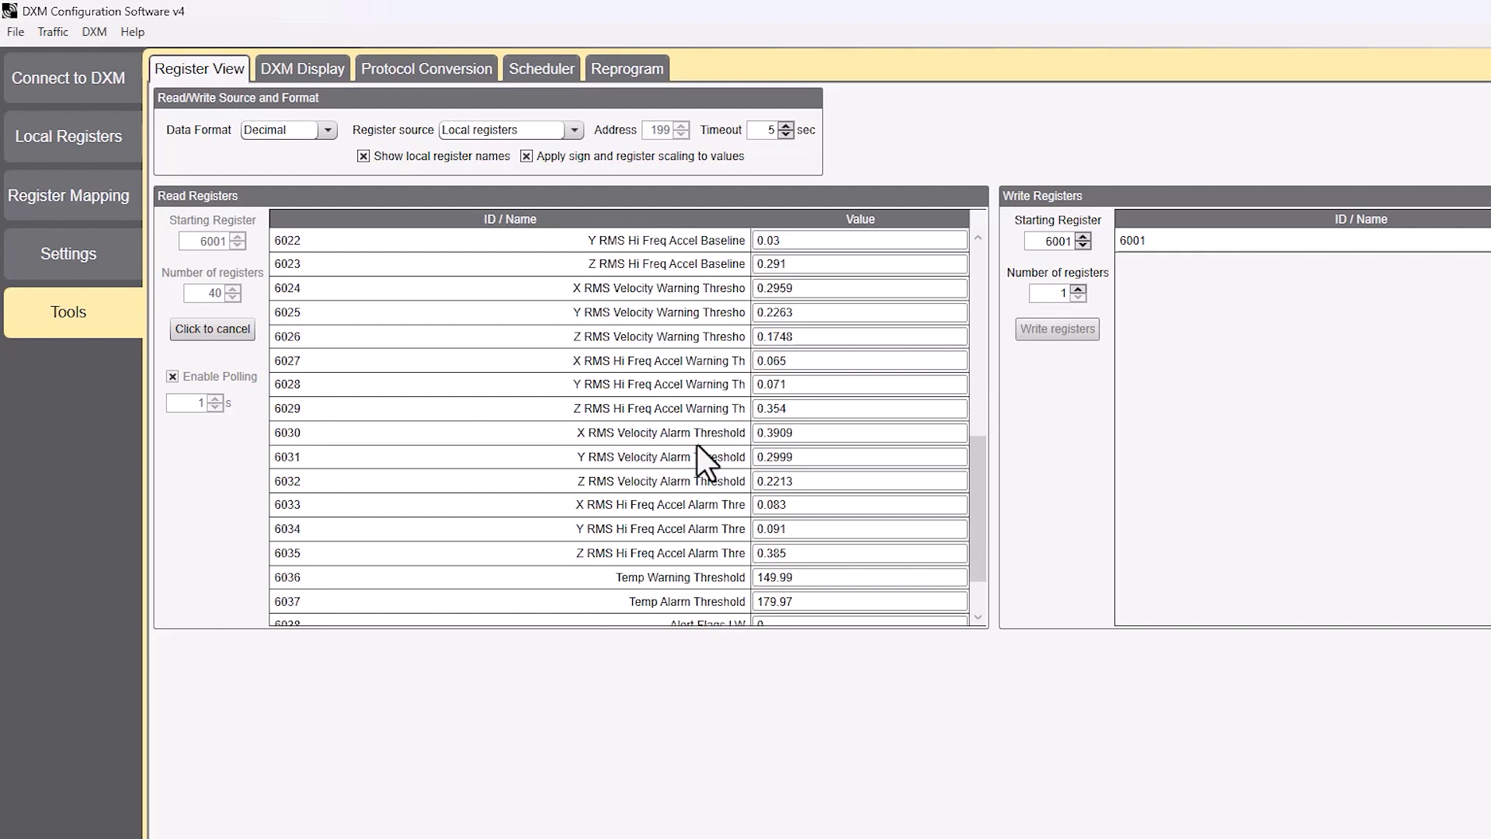
{"action": "scroll", "coordinate": [698, 445], "scroll_direction": "down", "scroll_amount": 1}
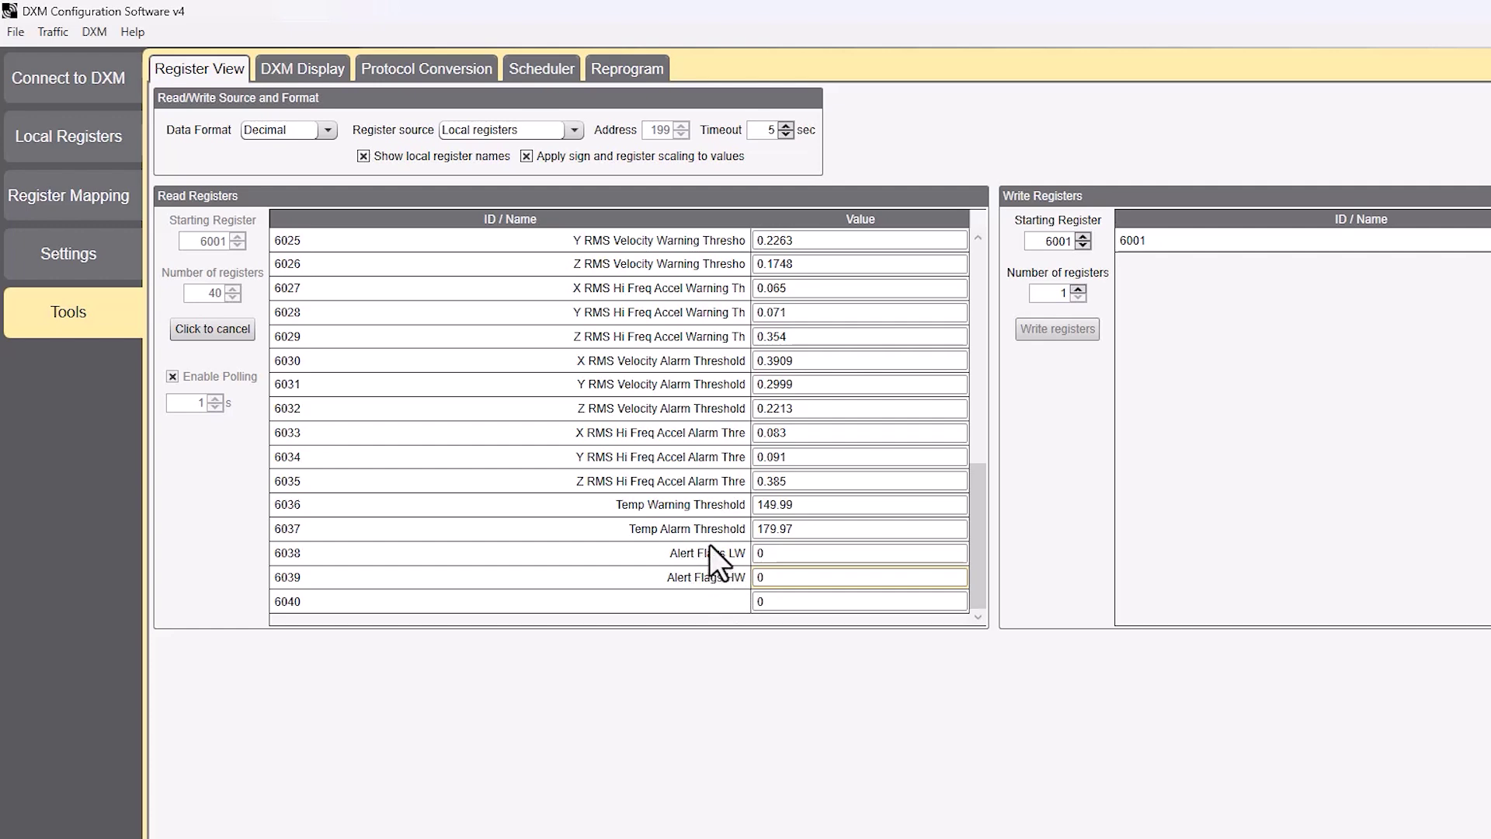
{"action": "scroll", "coordinate": [710, 544], "scroll_direction": "up", "scroll_amount": 8}
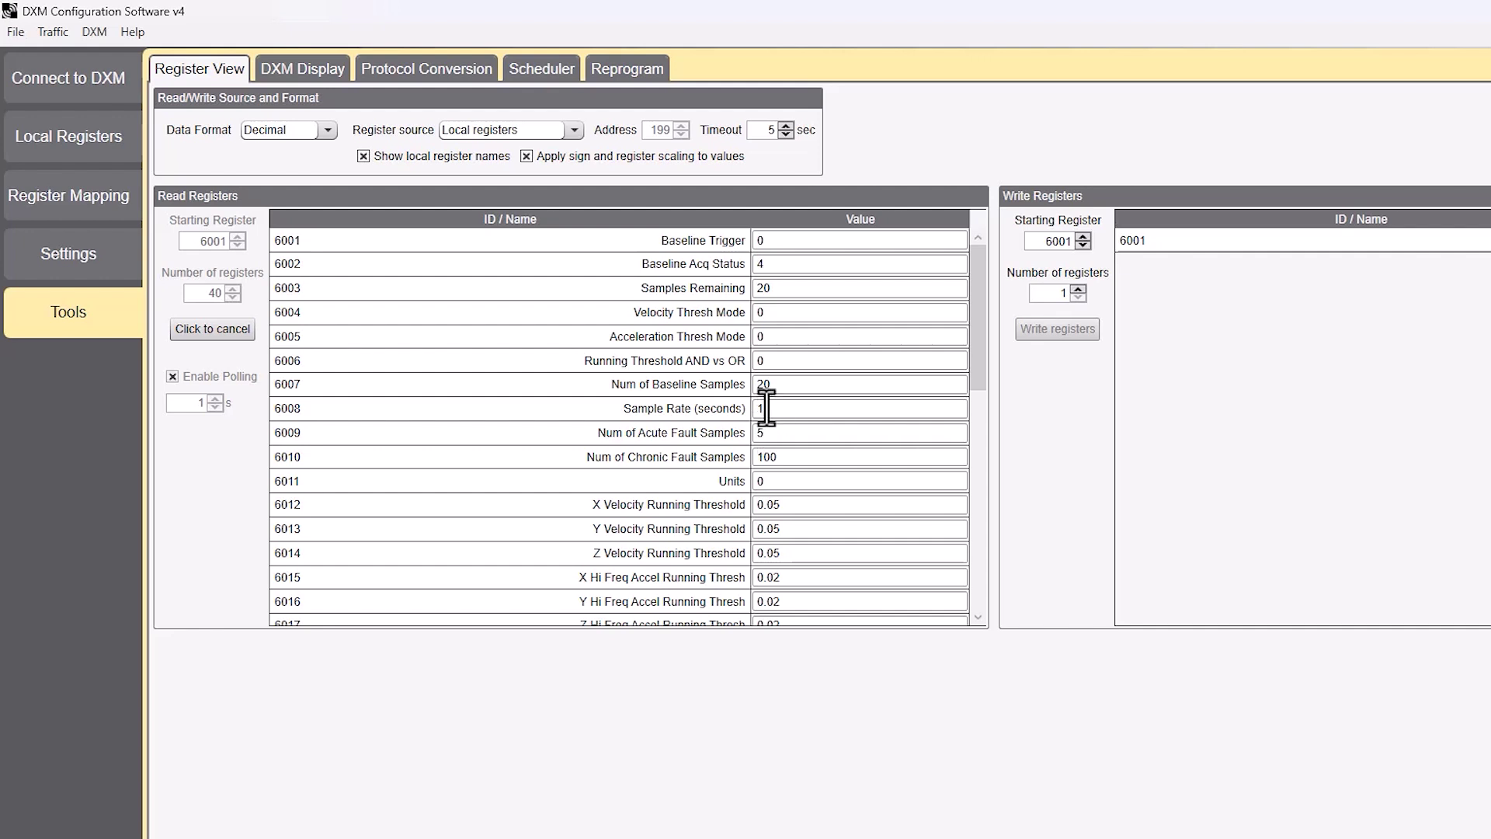
- Examine the number of baseline samples, sample rate, and acute and chronic fault sample settings in registers 6007 to 6010
{"action": "left_click_drag", "start_coordinate": [772, 388], "coordinate": [738, 385]}
{"action": "left_click_drag", "start_coordinate": [772, 409], "coordinate": [743, 411]}
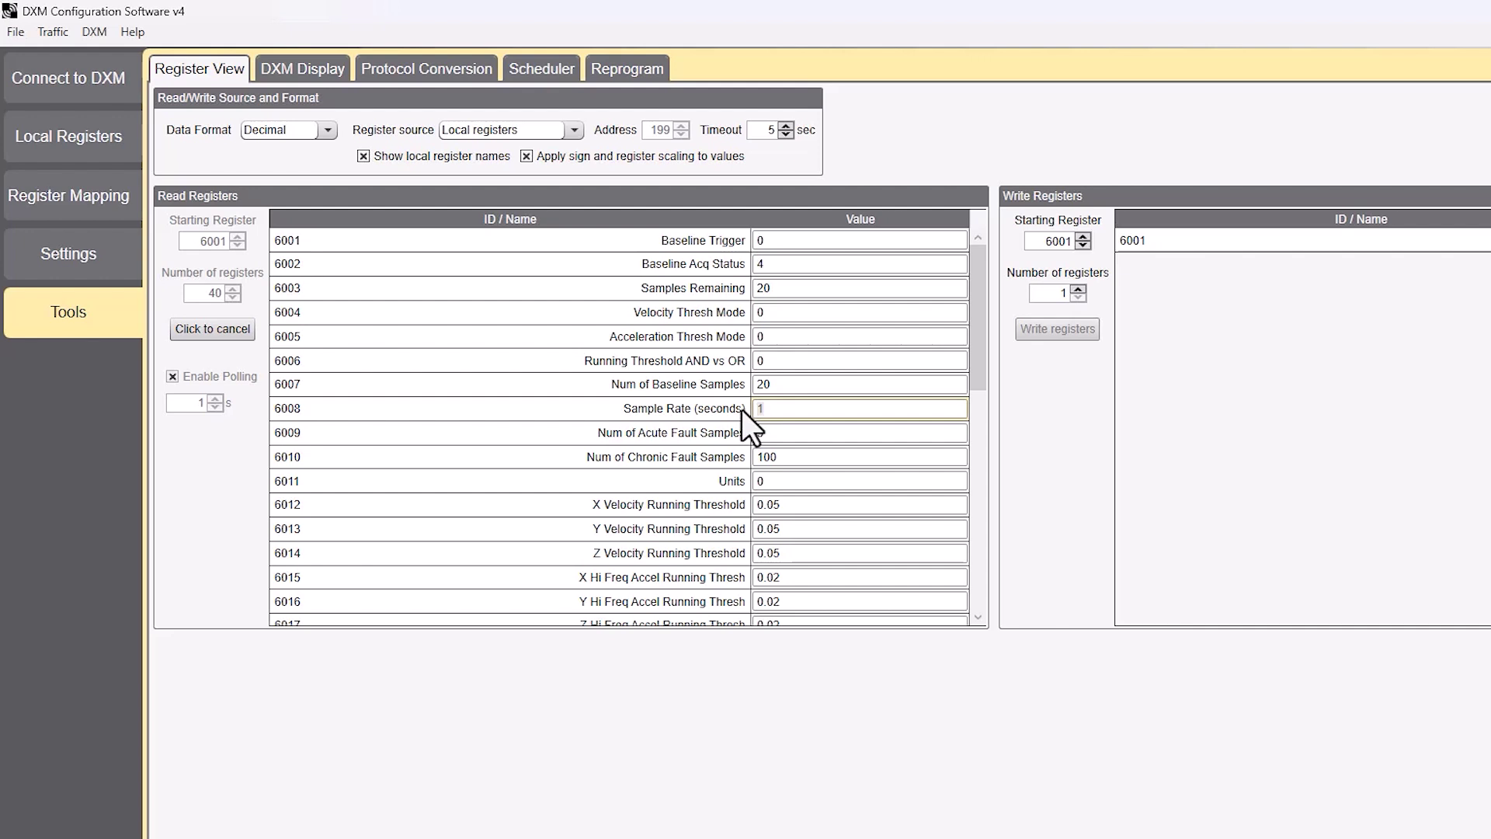
{"action": "key", "text": "Tab"}
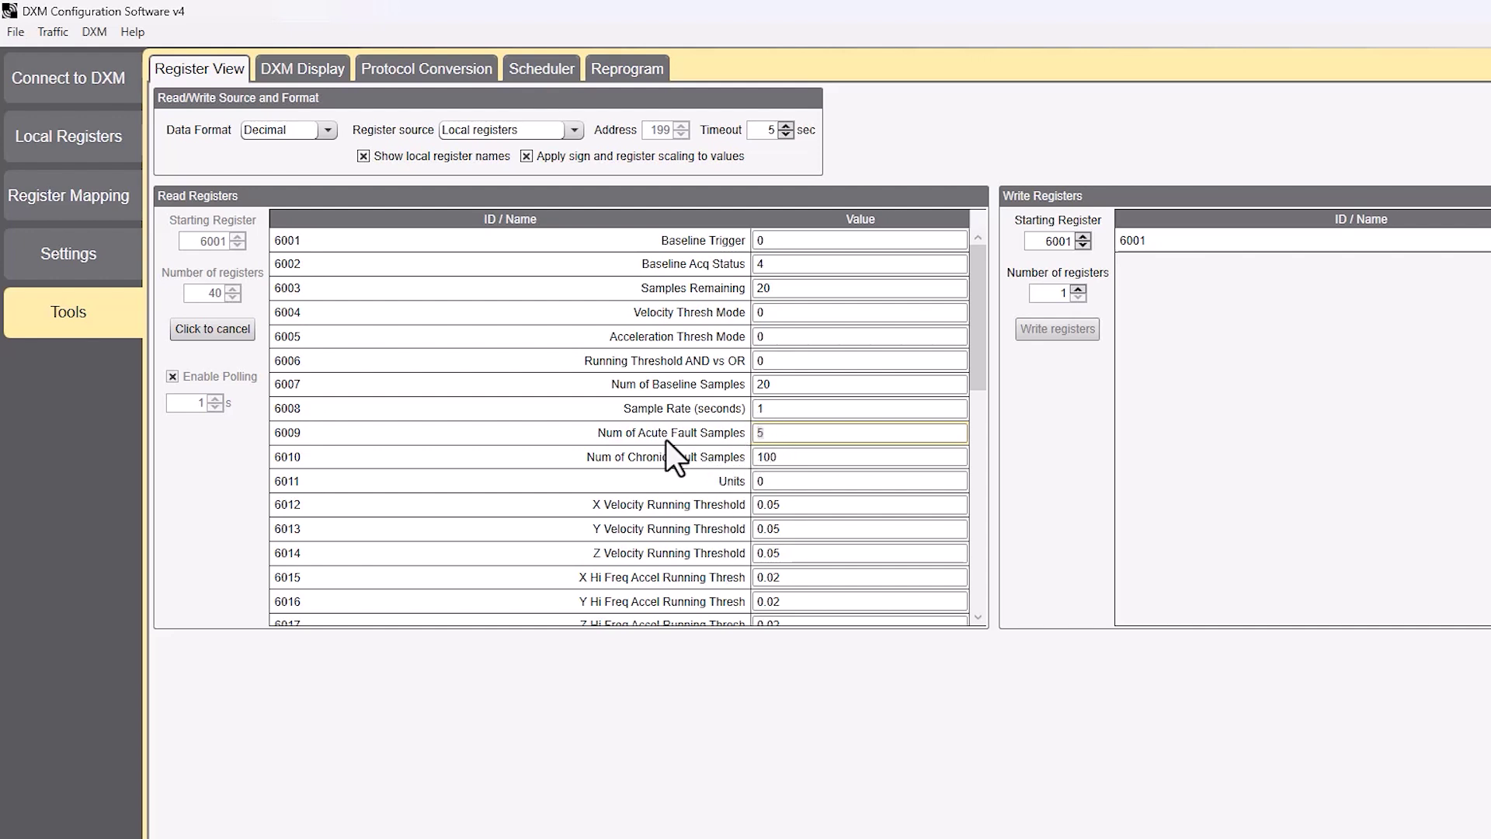
{"action": "left_click", "coordinate": [795, 462]}
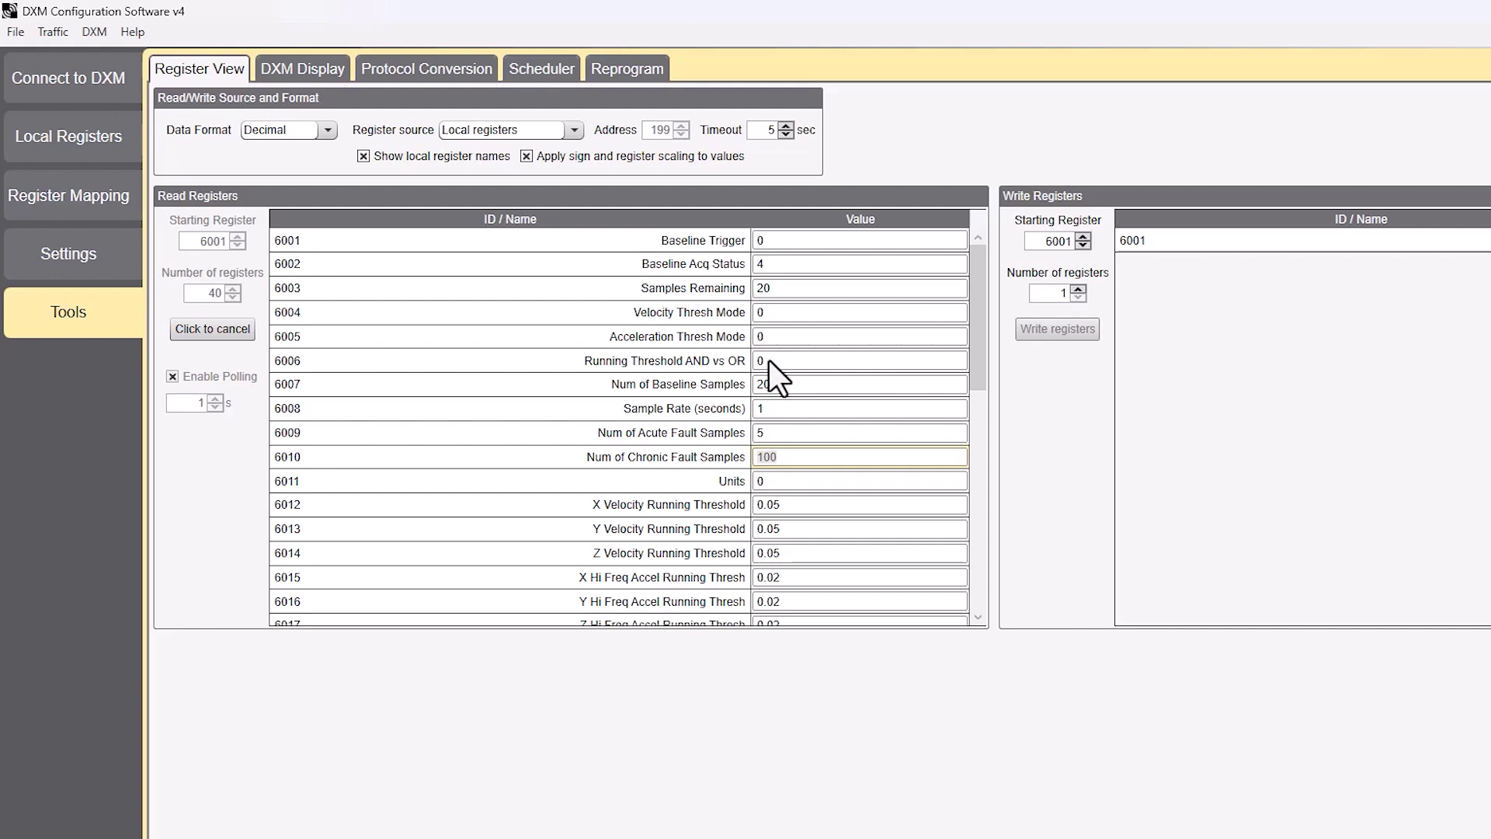
- Write the value 1 to the Baseline Trigger register 6001 and resume polling the registers
{"action": "type", "text": "0"}
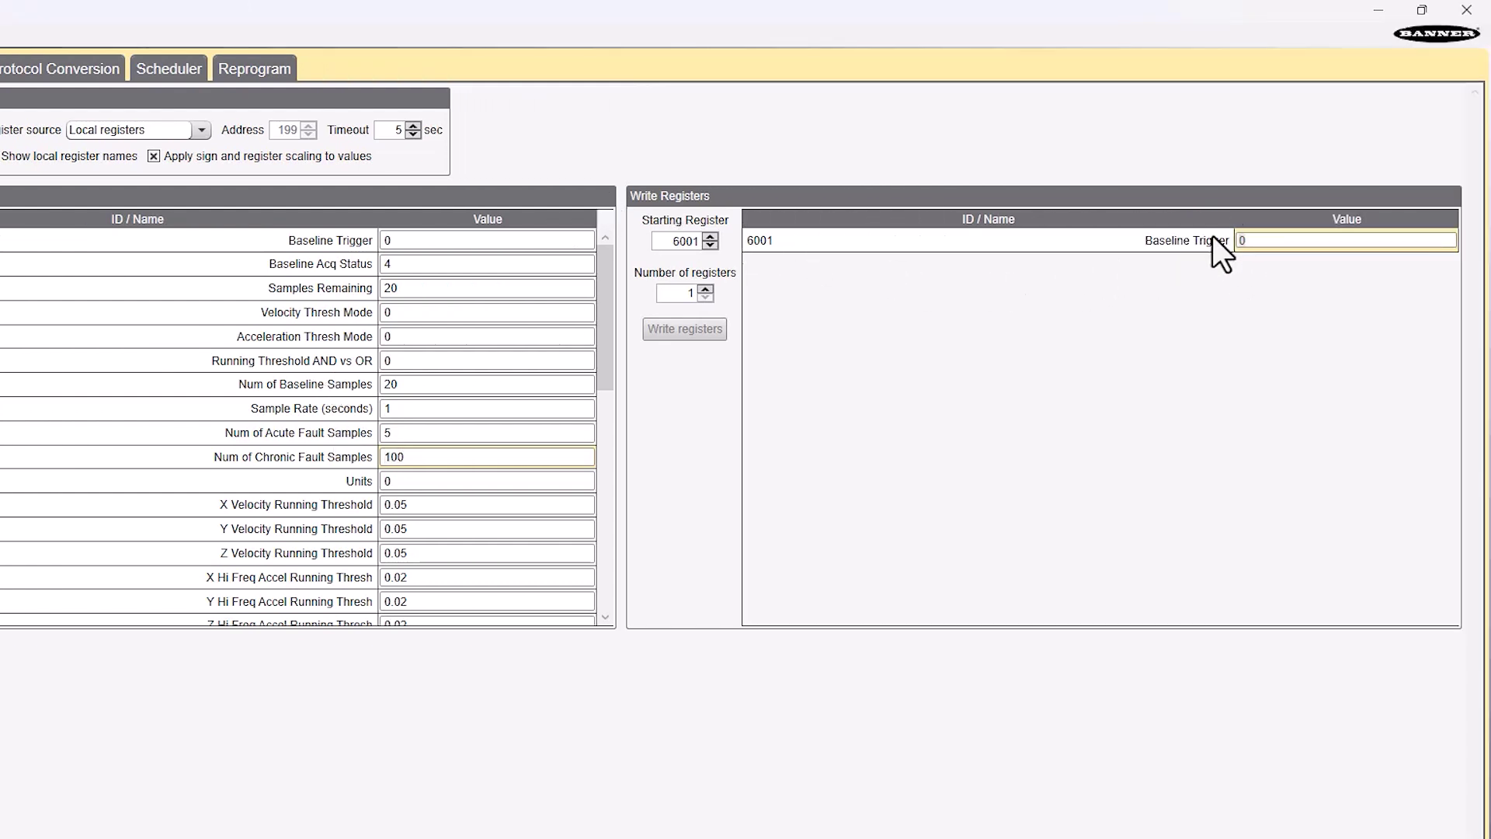
{"action": "key", "text": "BackSpace"}
{"action": "type", "text": "1"}
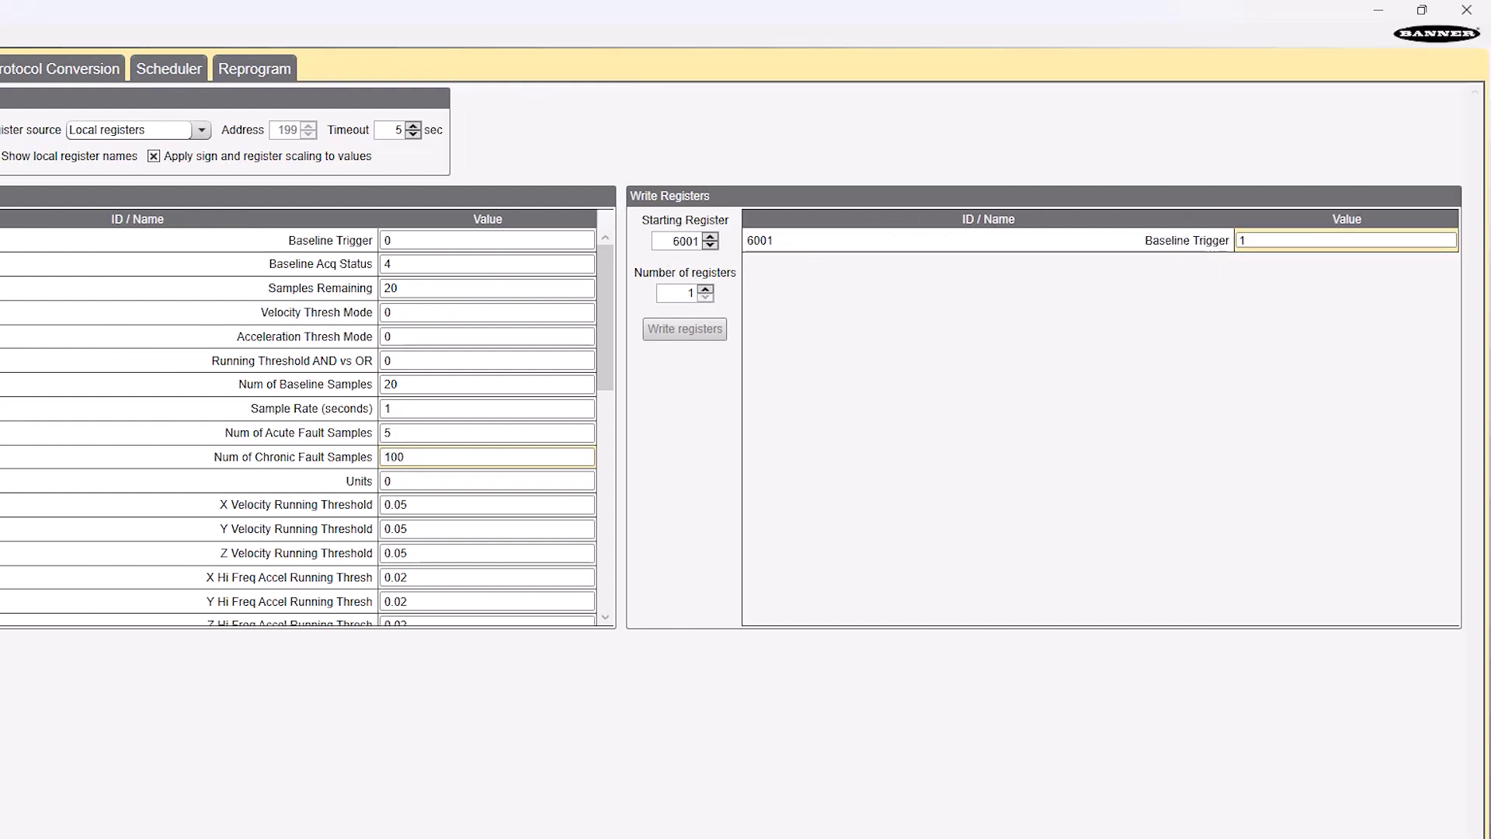
{"action": "left_click", "coordinate": [685, 330]}
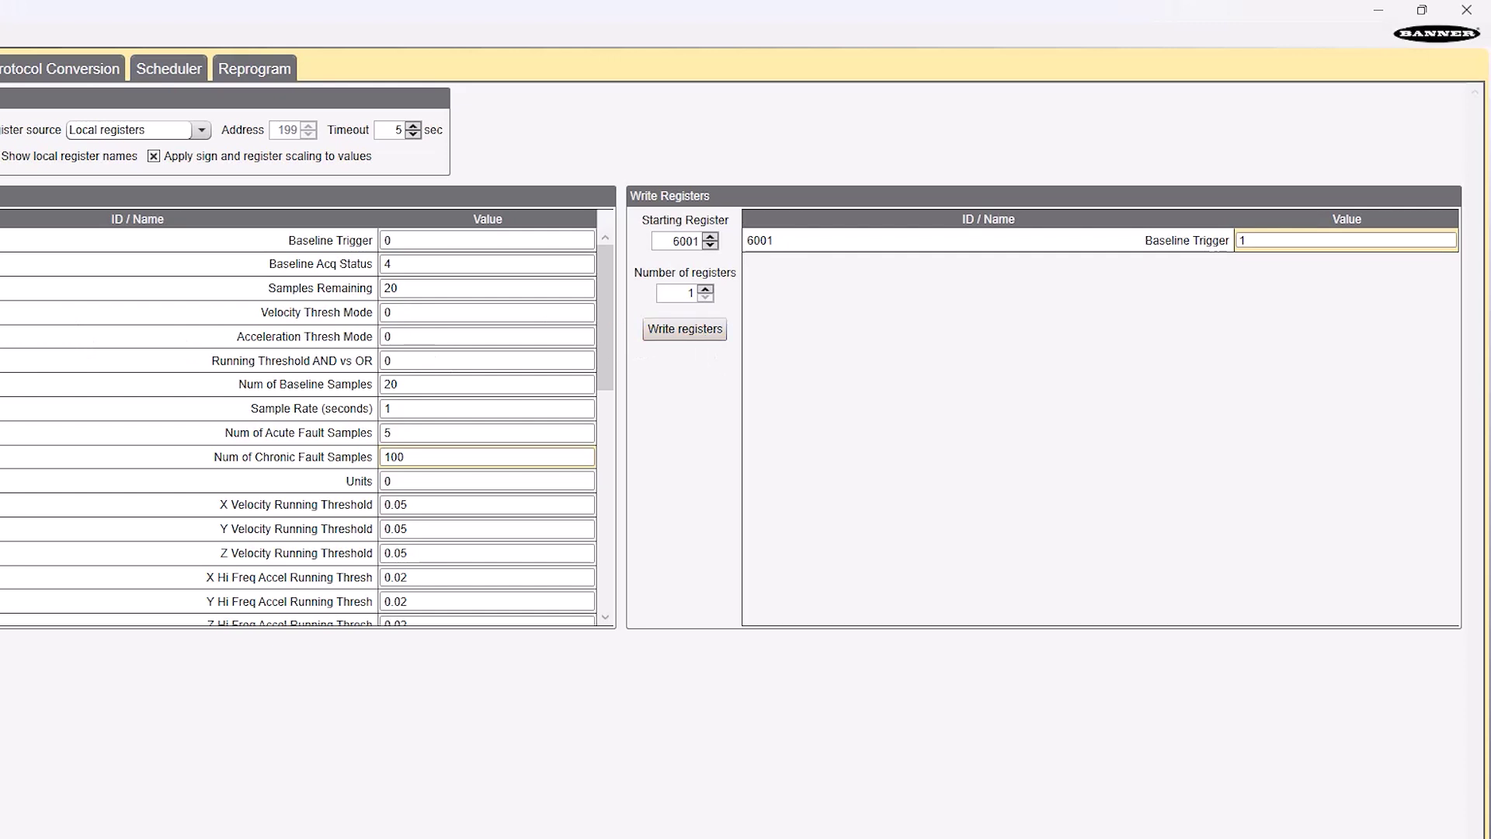
{"action": "left_click", "coordinate": [211, 332]}
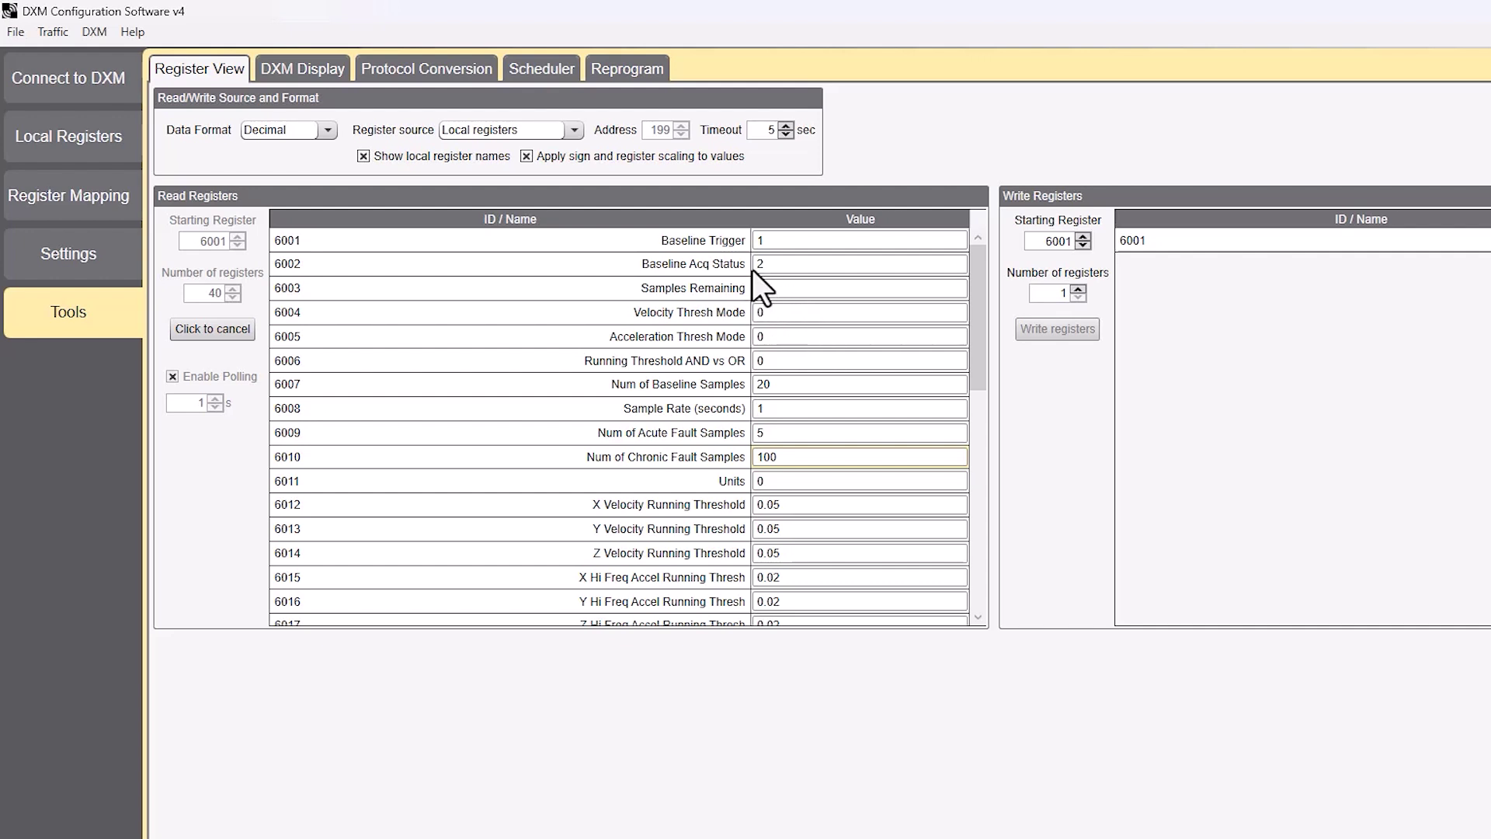
- Check the baseline acquisition status and review the baseline values and the warning and alarm thresholds after the baseline run
{"action": "left_click", "coordinate": [772, 265]}
{"action": "scroll", "coordinate": [842, 370], "scroll_direction": "down", "scroll_amount": 3}
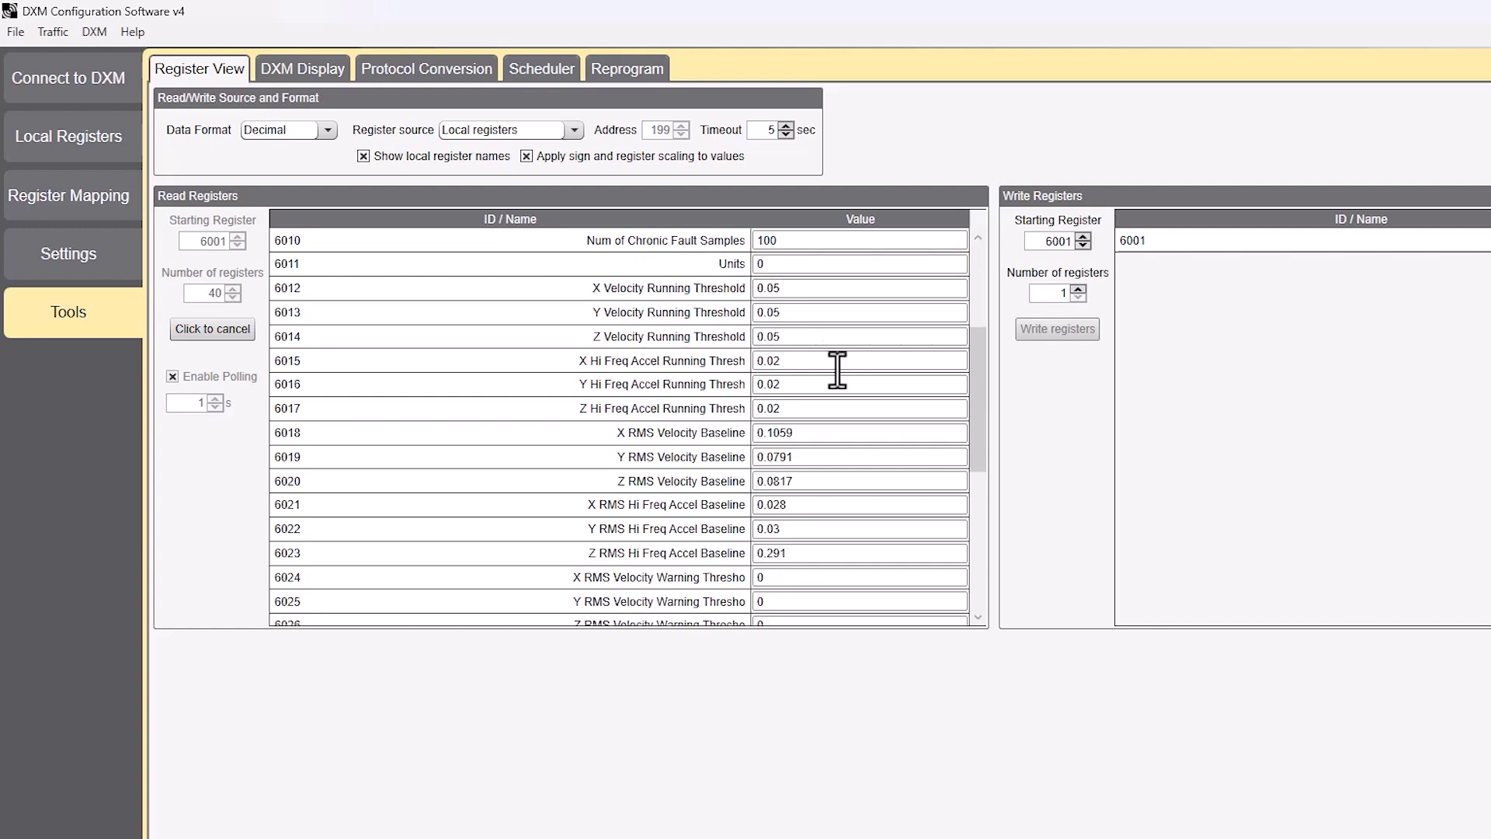
{"action": "scroll", "coordinate": [767, 486], "scroll_direction": "down", "scroll_amount": 1}
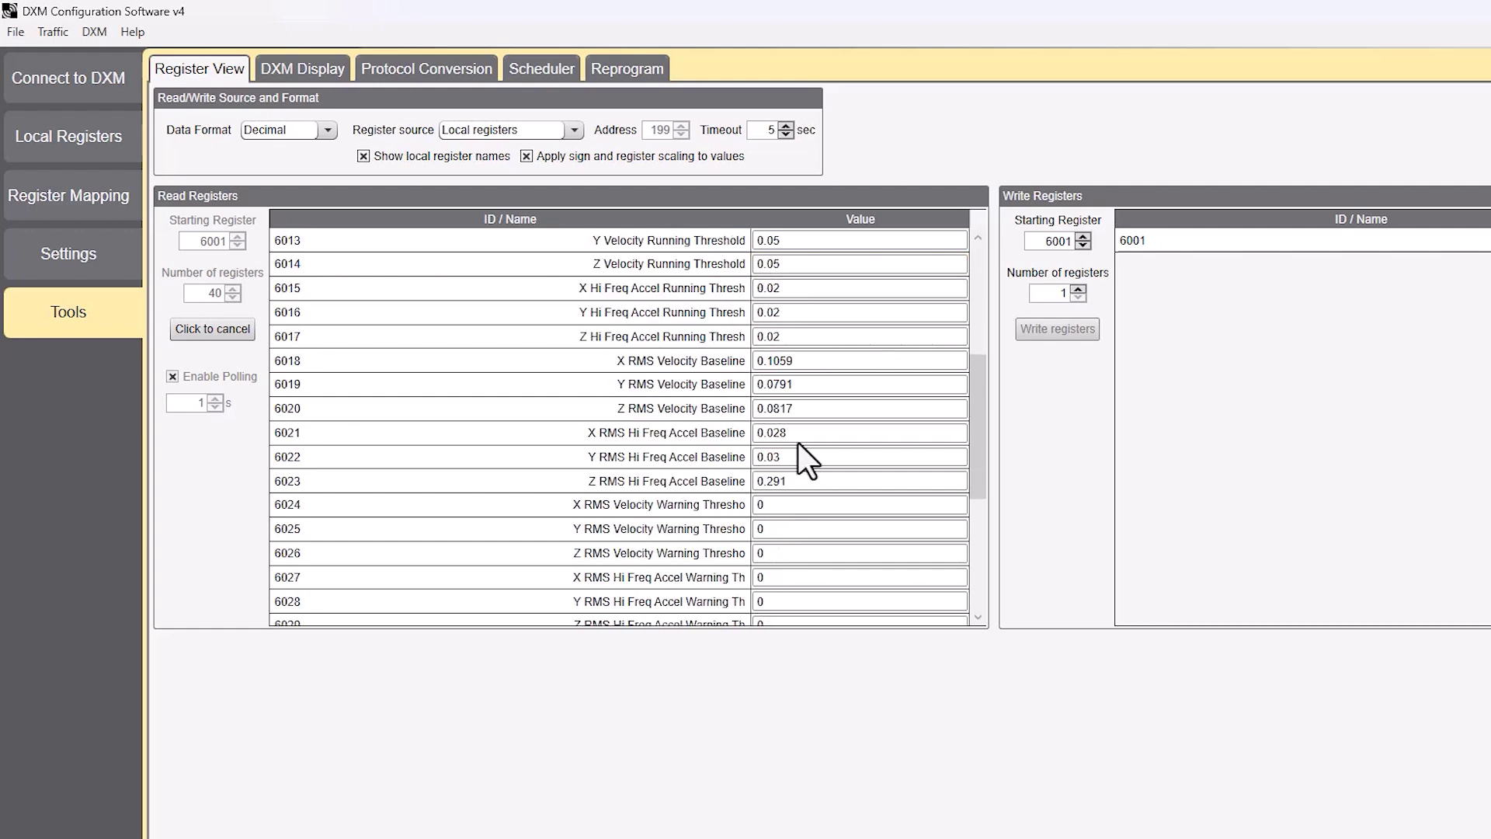
{"action": "scroll", "coordinate": [862, 491], "scroll_direction": "up", "scroll_amount": 4}
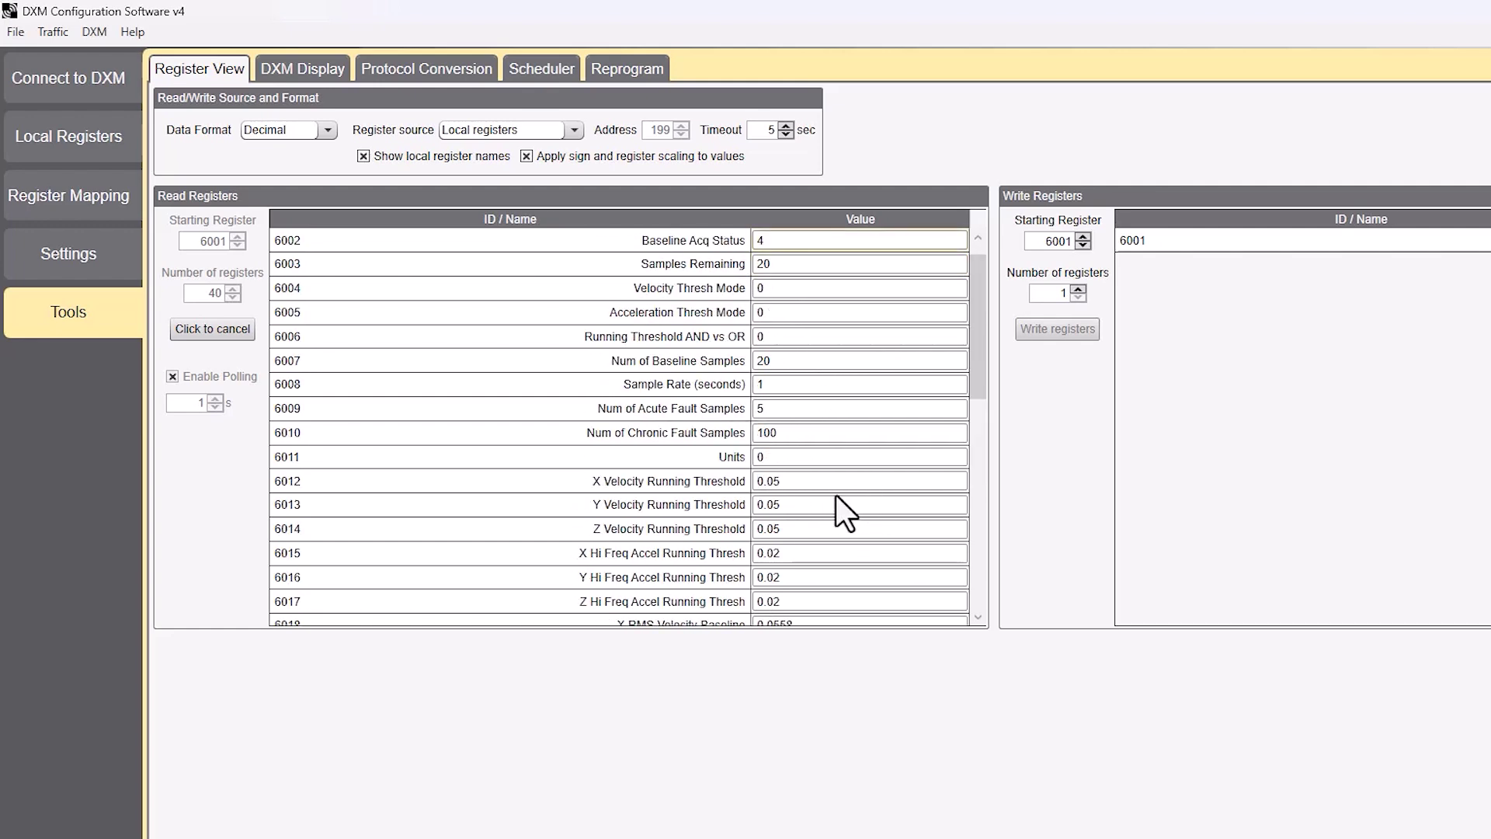
{"action": "scroll", "coordinate": [832, 494], "scroll_direction": "down", "scroll_amount": 5}
{"action": "scroll", "coordinate": [826, 487], "scroll_direction": "down", "scroll_amount": 3}
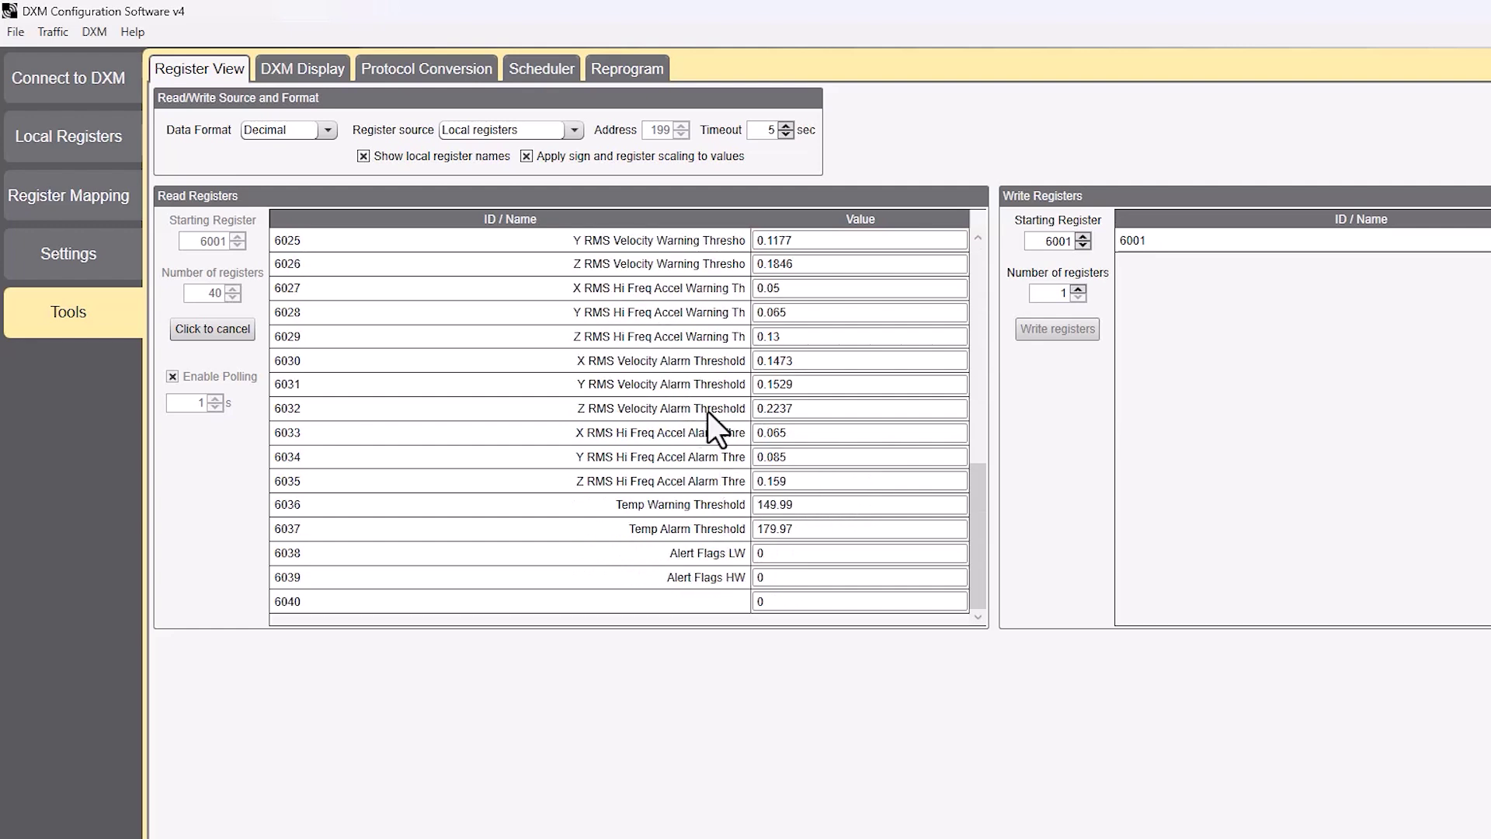
- Recheck the baseline sample settings, warning and alarm thresholds, and alert flags in registers 6001 to 6040, and stop the register polling
{"action": "scroll", "coordinate": [829, 449], "scroll_direction": "up", "scroll_amount": 8}
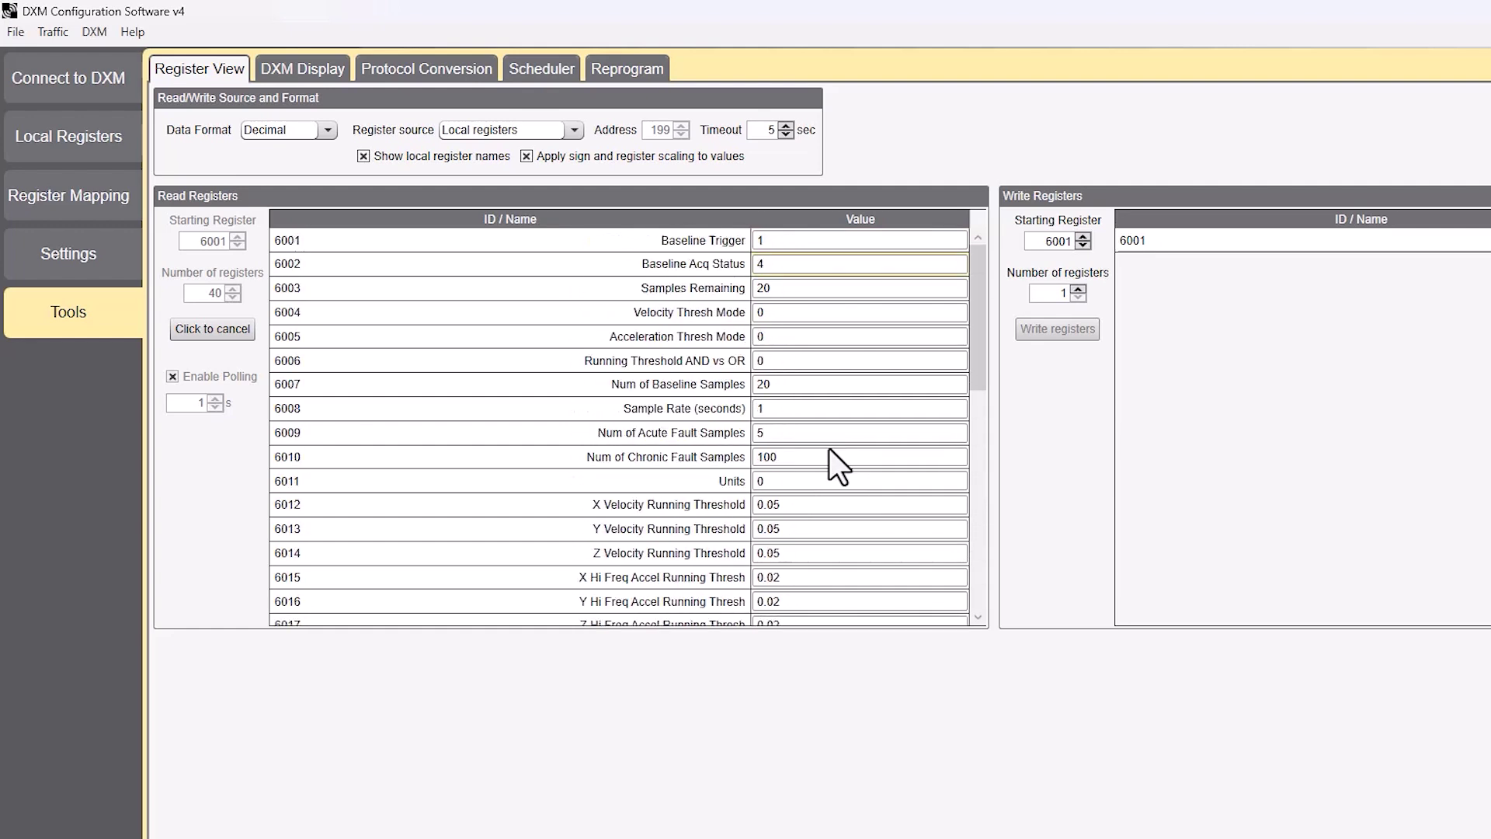
{"action": "scroll", "coordinate": [772, 307], "scroll_direction": "down", "scroll_amount": 4}
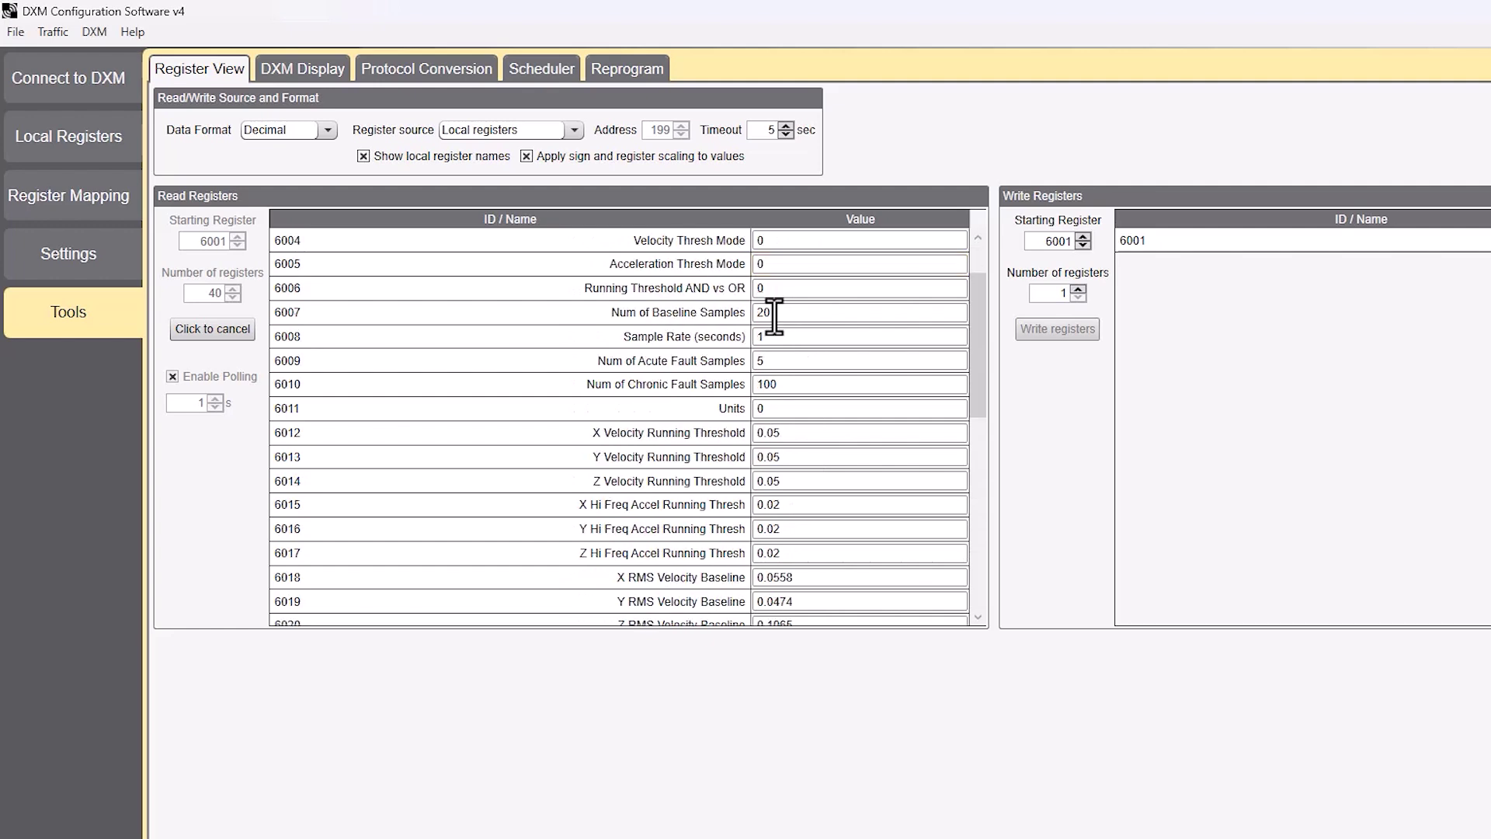
{"action": "scroll", "coordinate": [775, 318], "scroll_direction": "down", "scroll_amount": 3}
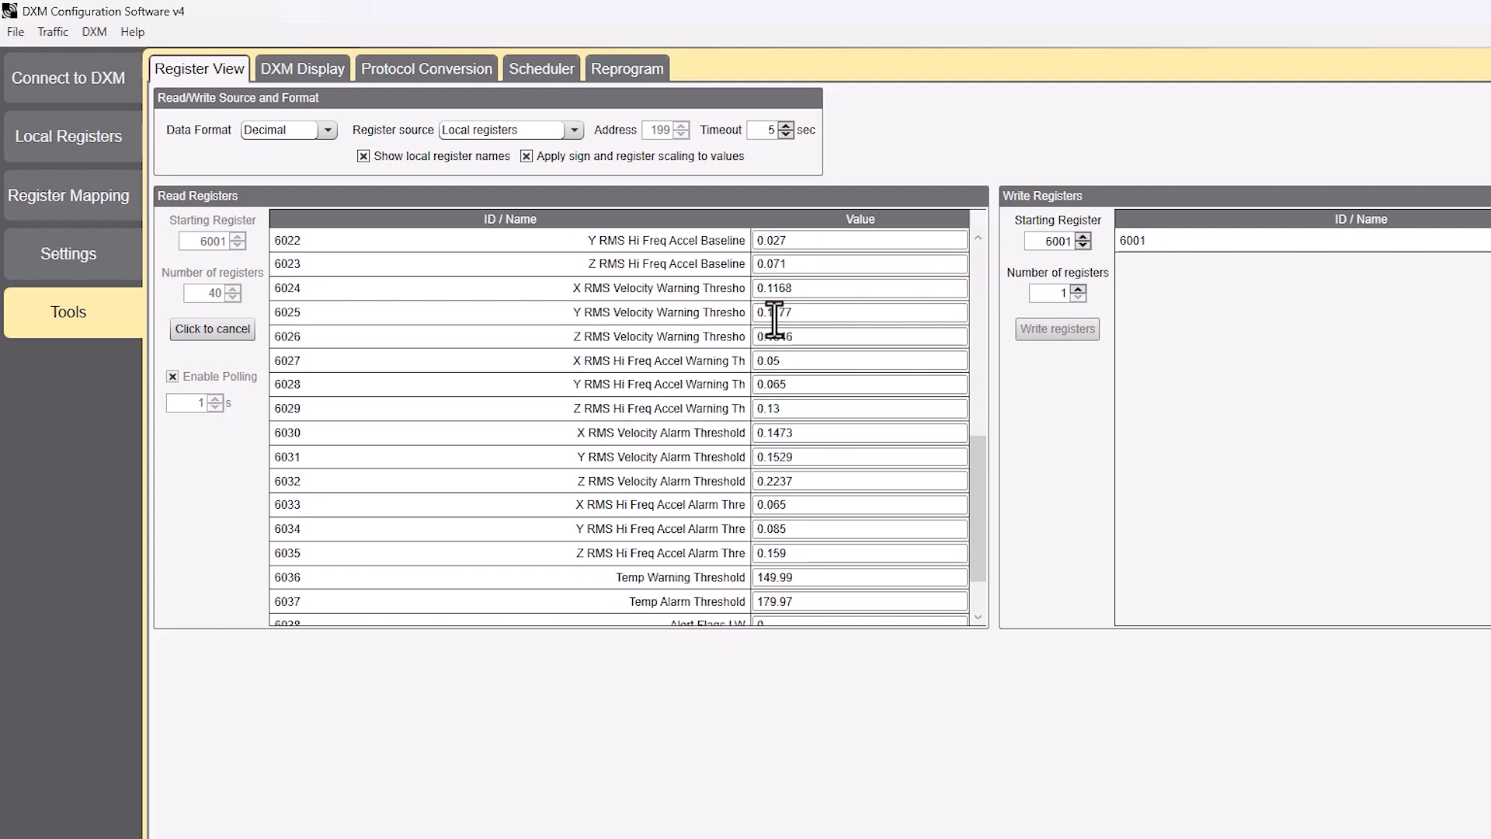
{"action": "scroll", "coordinate": [774, 319], "scroll_direction": "down", "scroll_amount": 1}
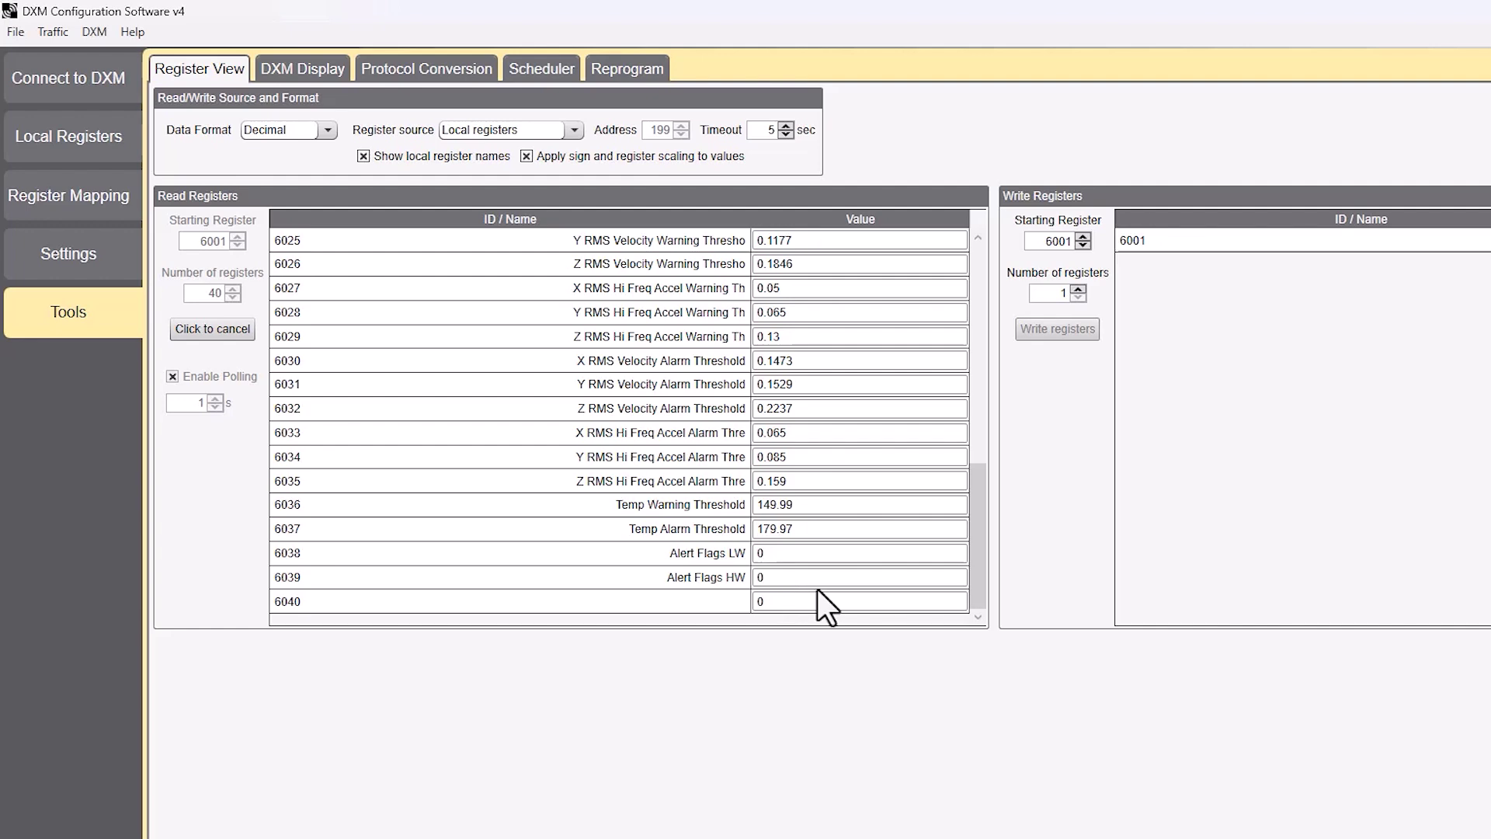
{"action": "scroll", "coordinate": [818, 589], "scroll_direction": "up", "scroll_amount": 1}
{"action": "scroll", "coordinate": [817, 586], "scroll_direction": "up", "scroll_amount": 7}
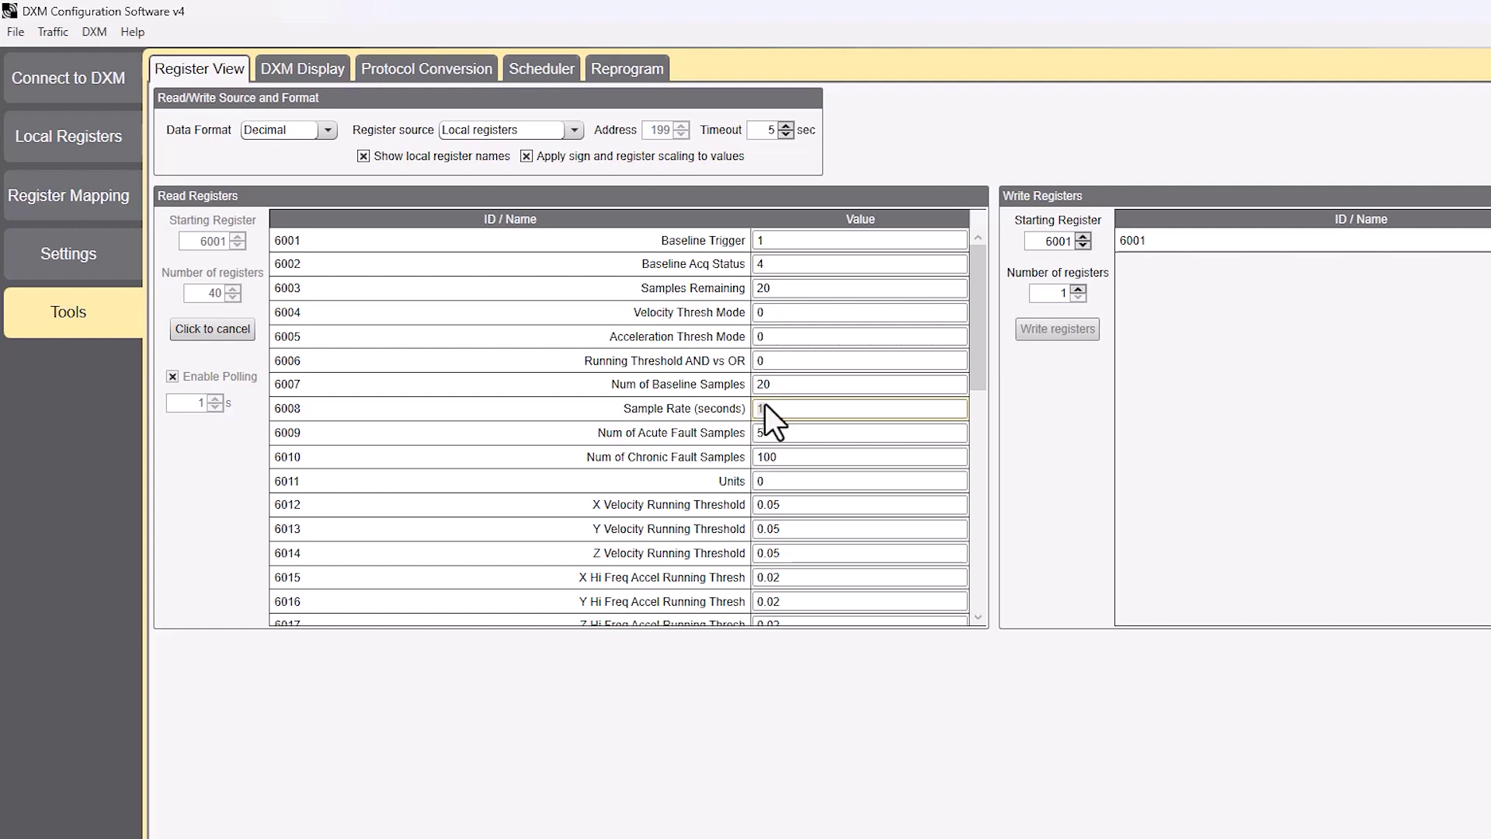
{"action": "left_click", "coordinate": [193, 329]}
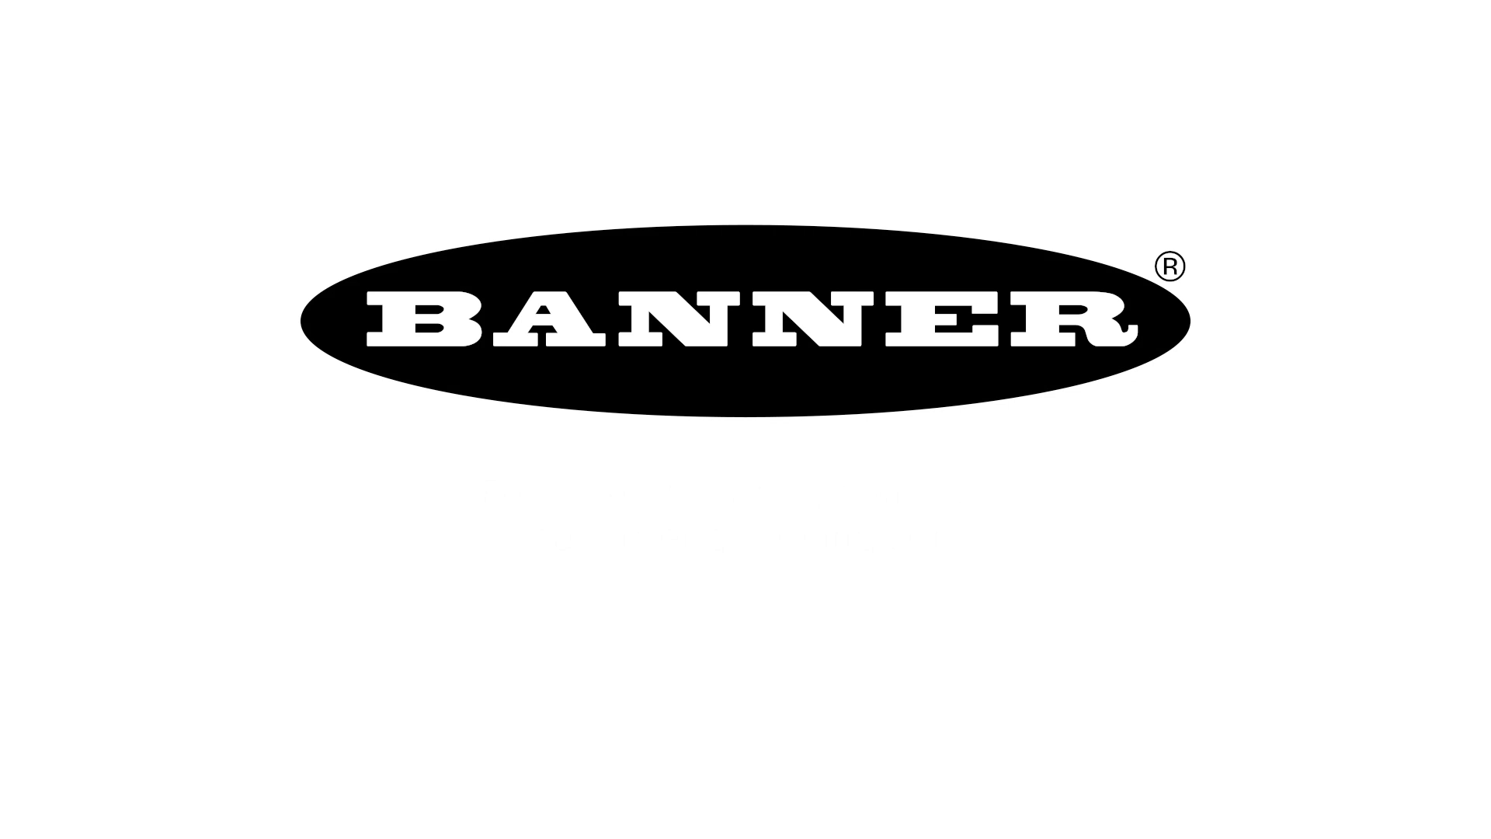